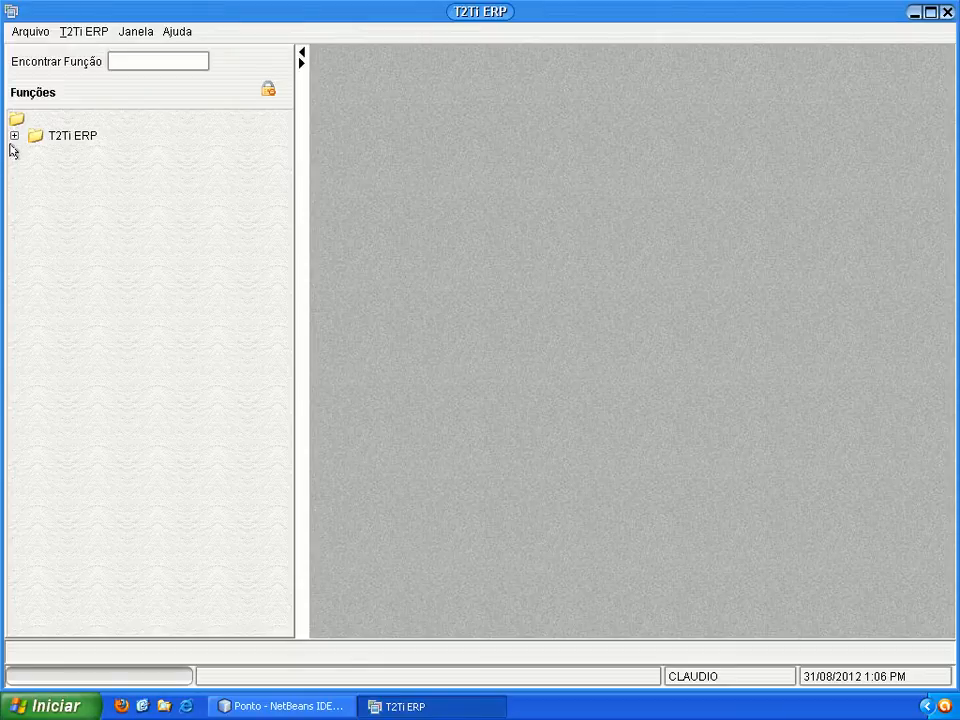
- Expand the T2Ti ERP functions, open the Parâmetros list maximized, and set the function tree to hide automatically
click(15, 136)
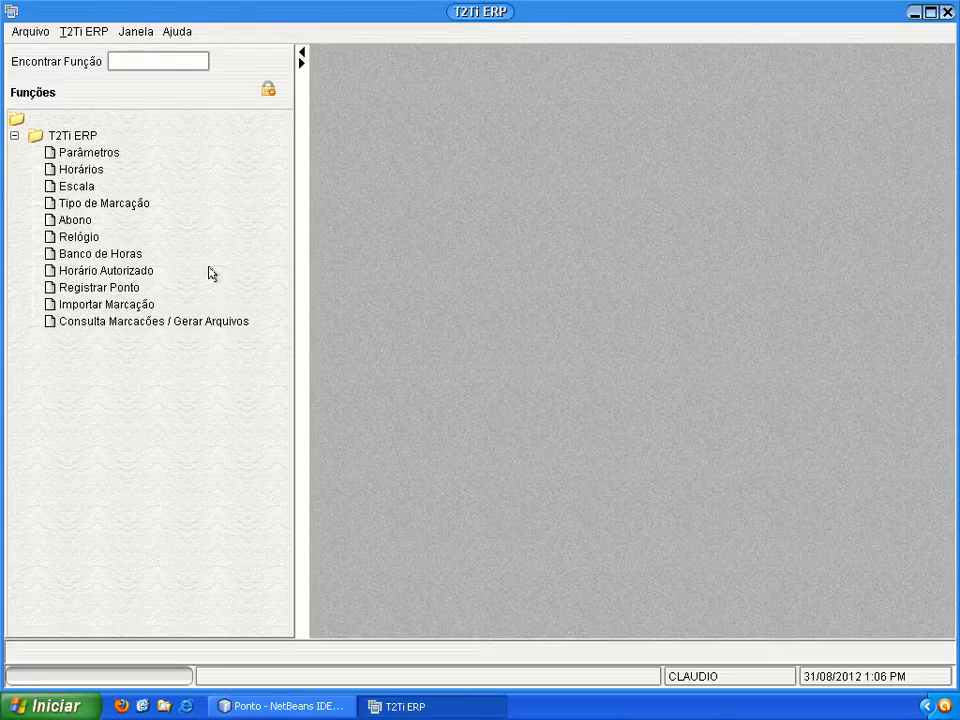
double_click(95, 158)
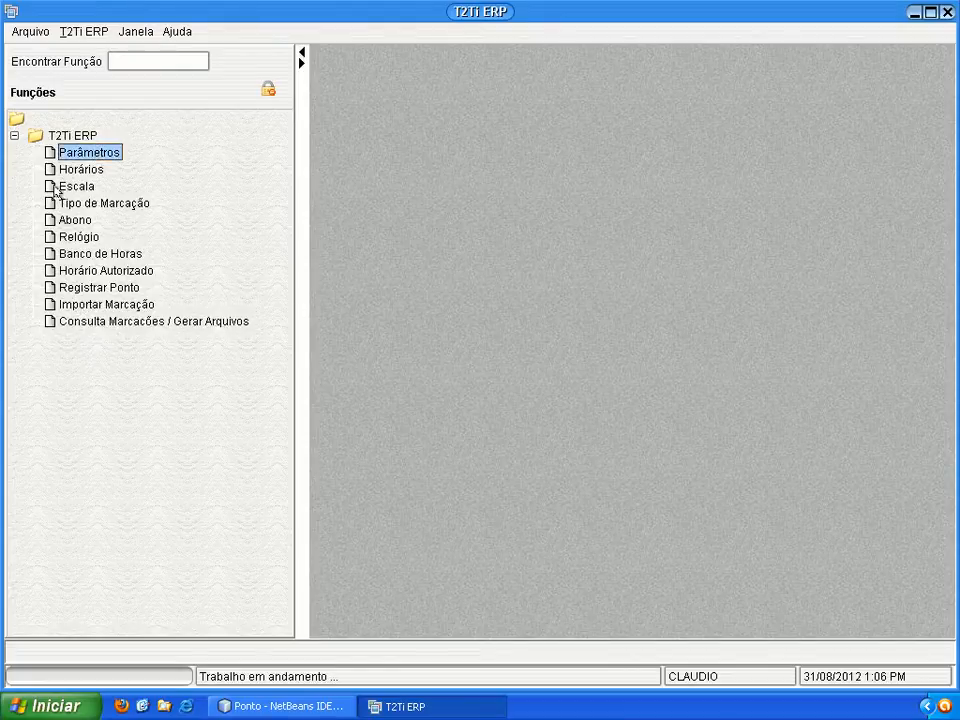
click(269, 93)
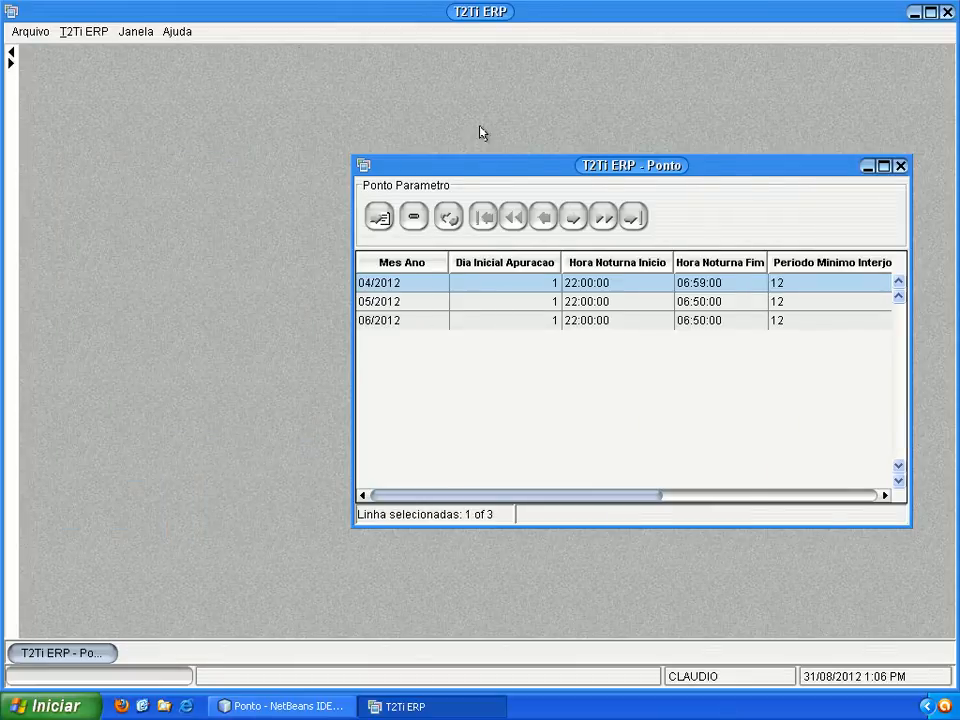
double_click(511, 166)
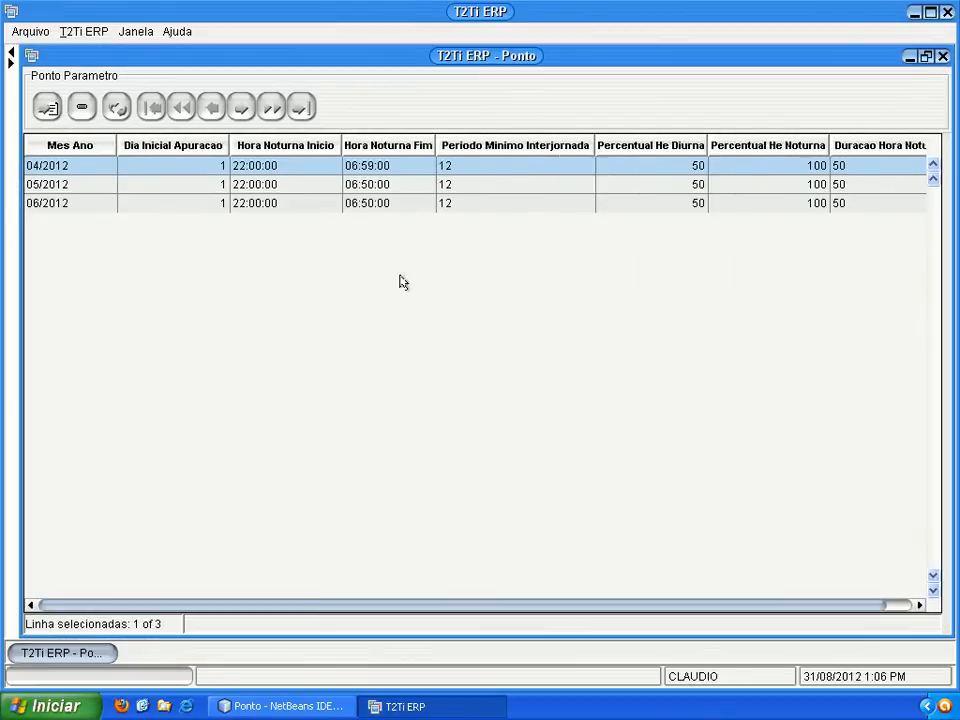
- Examine the details of the 04/2012 parameter record, and close the record and the Ponto Parametro list
double_click(125, 176)
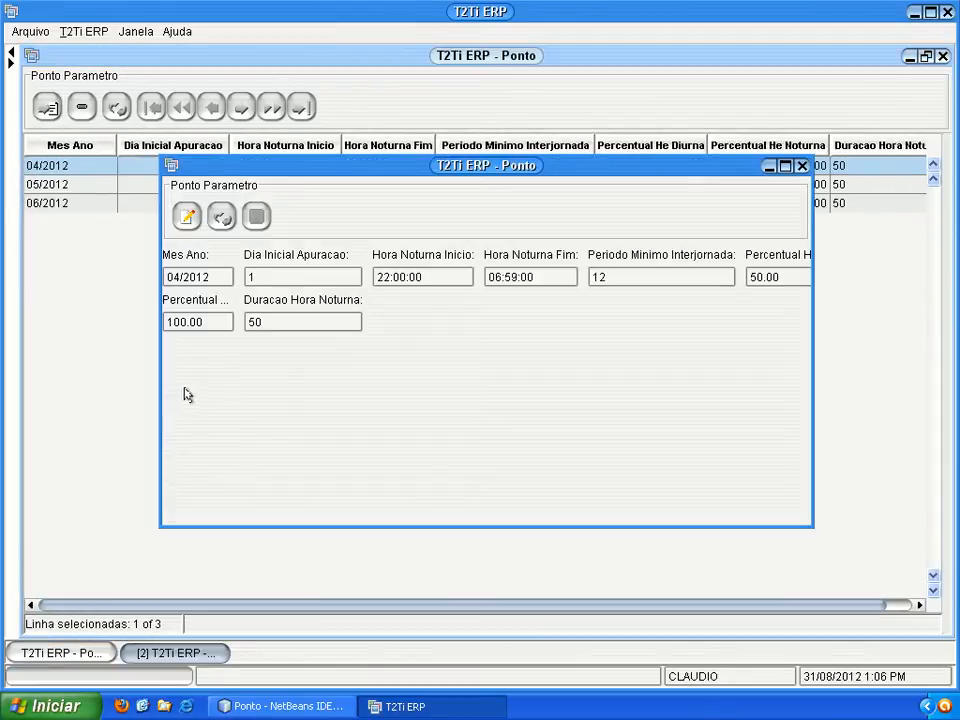
double_click(395, 170)
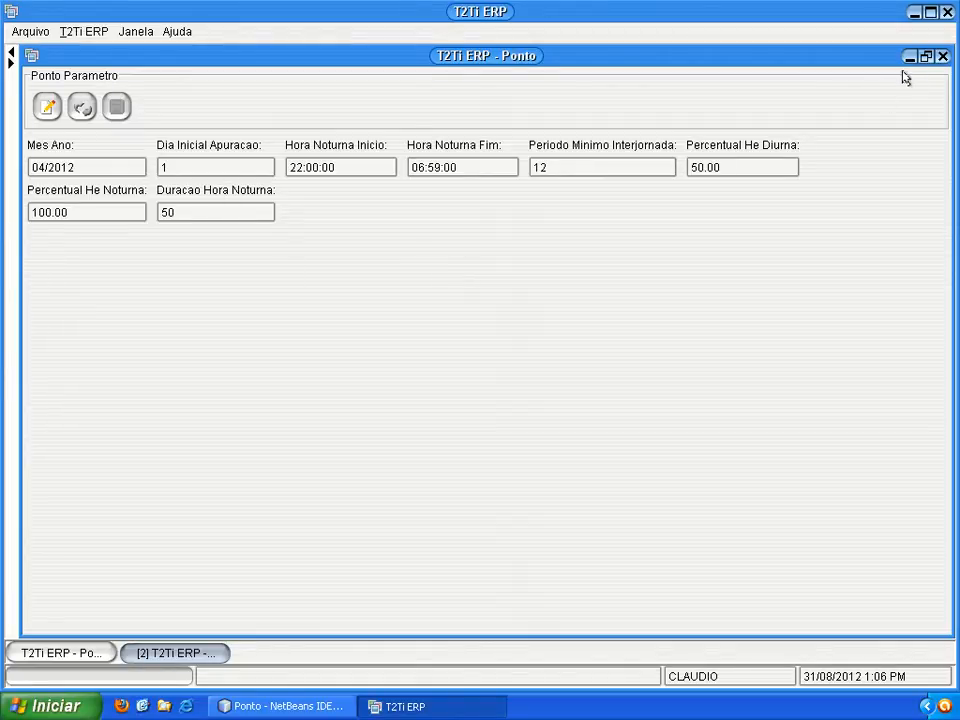
click(940, 56)
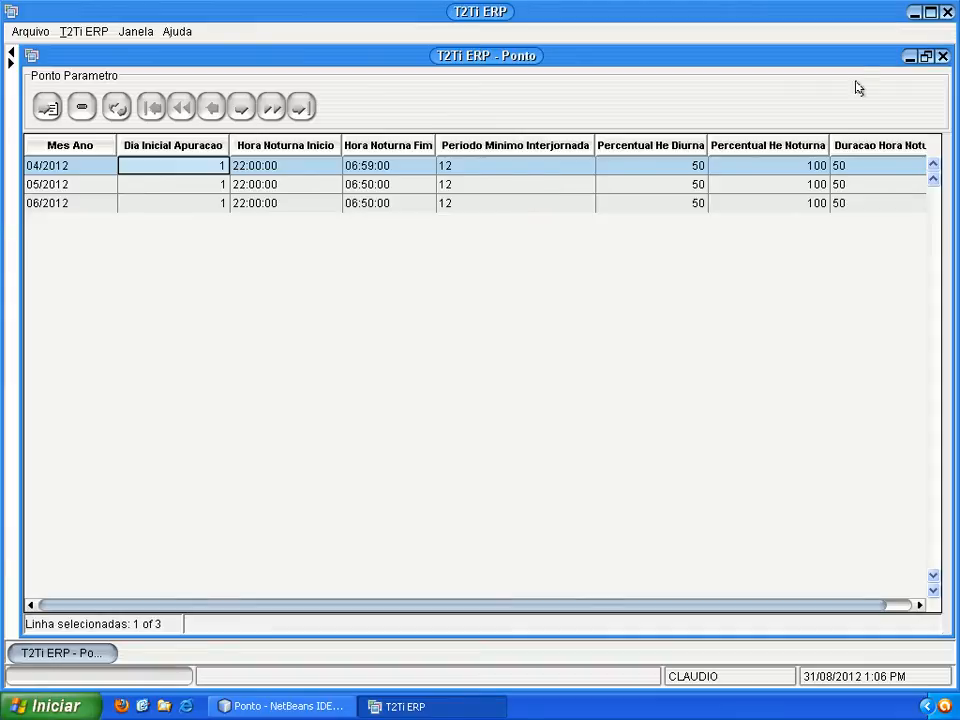
click(942, 56)
- Open the Horários list, examine the full details of the COMERCIAL schedule, and close both windows
mouse_move(17, 231)
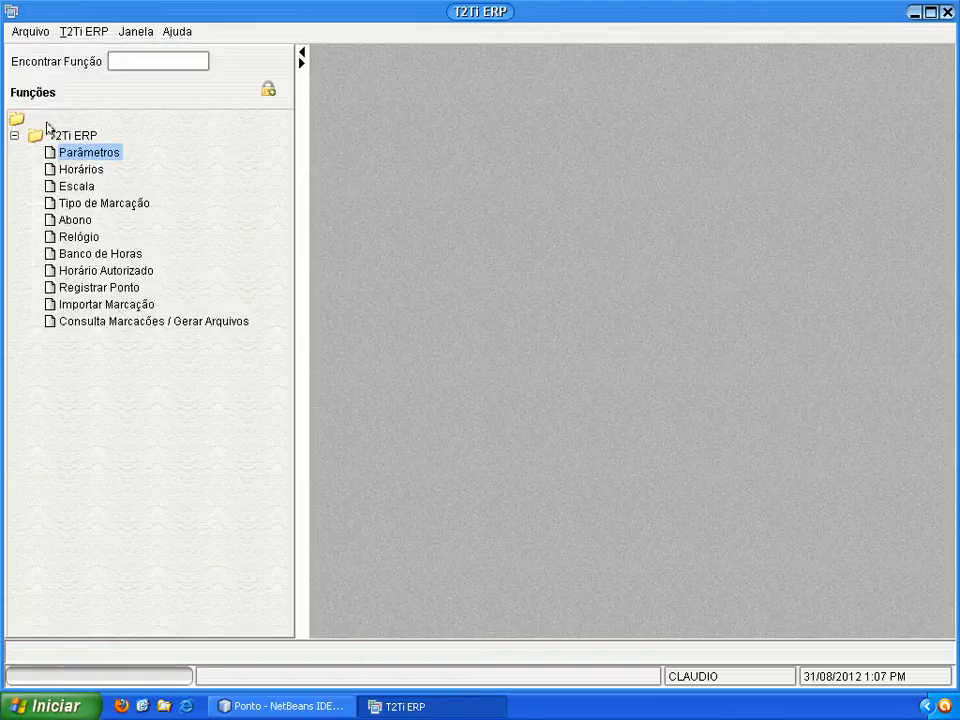
click(72, 170)
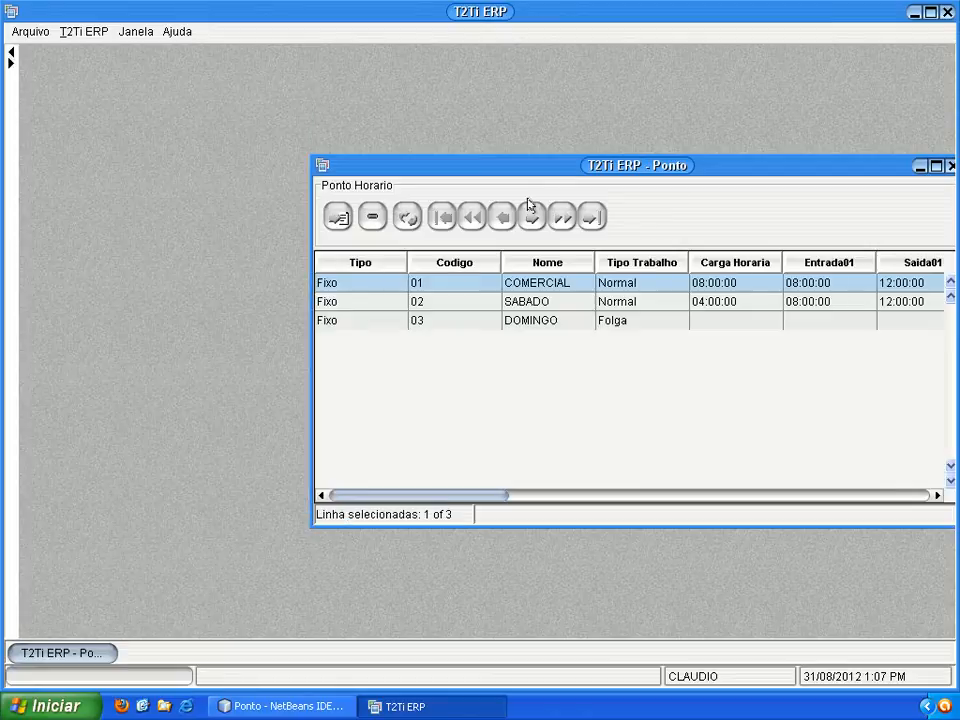
double_click(531, 167)
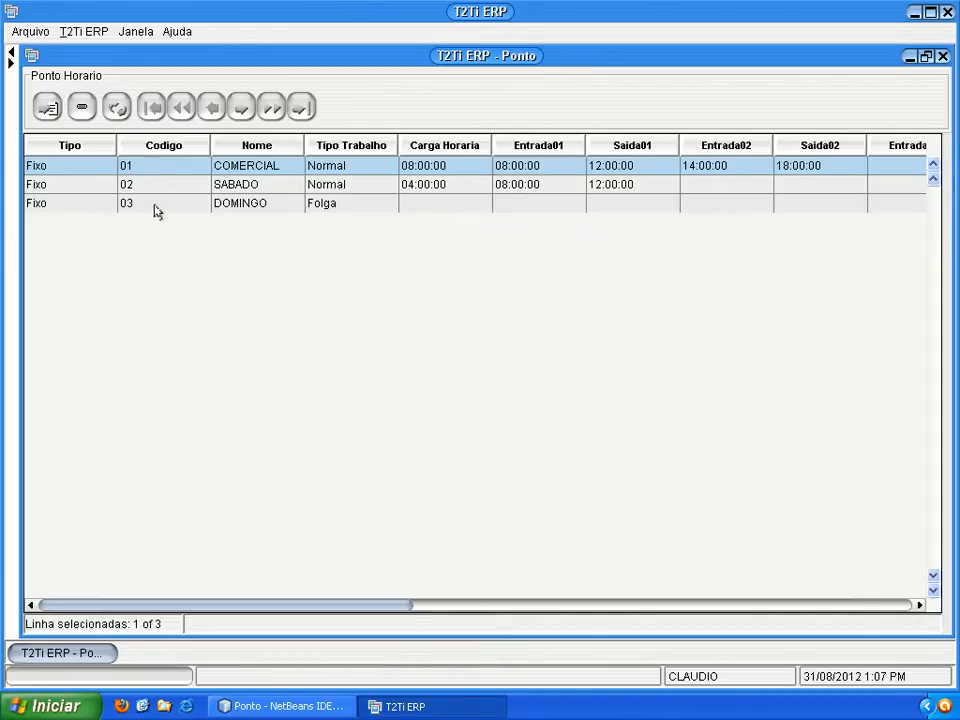
double_click(242, 168)
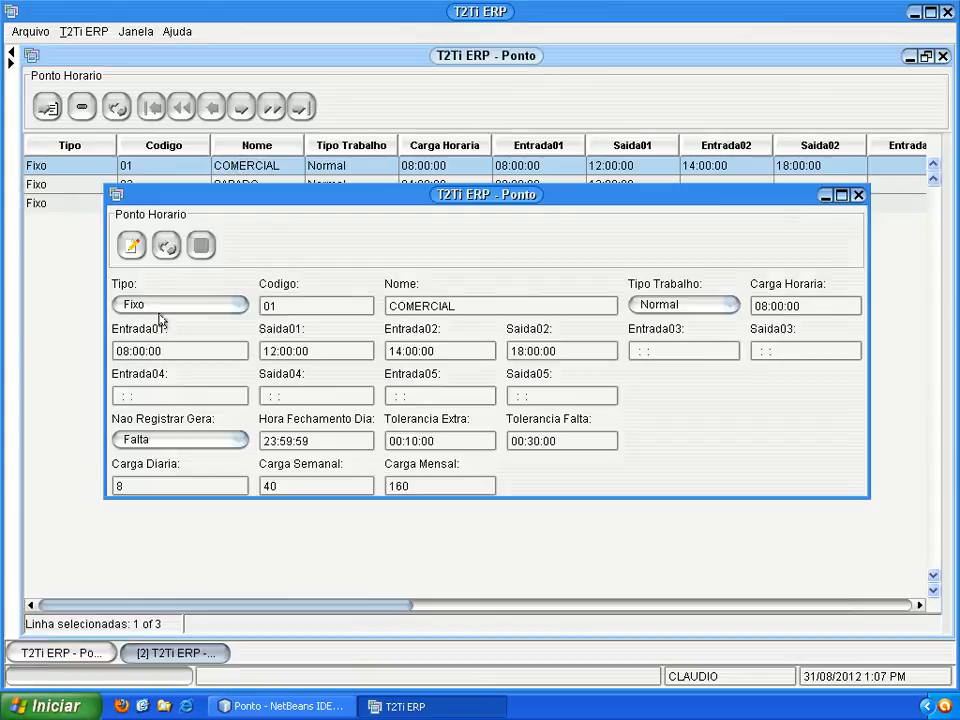
double_click(349, 194)
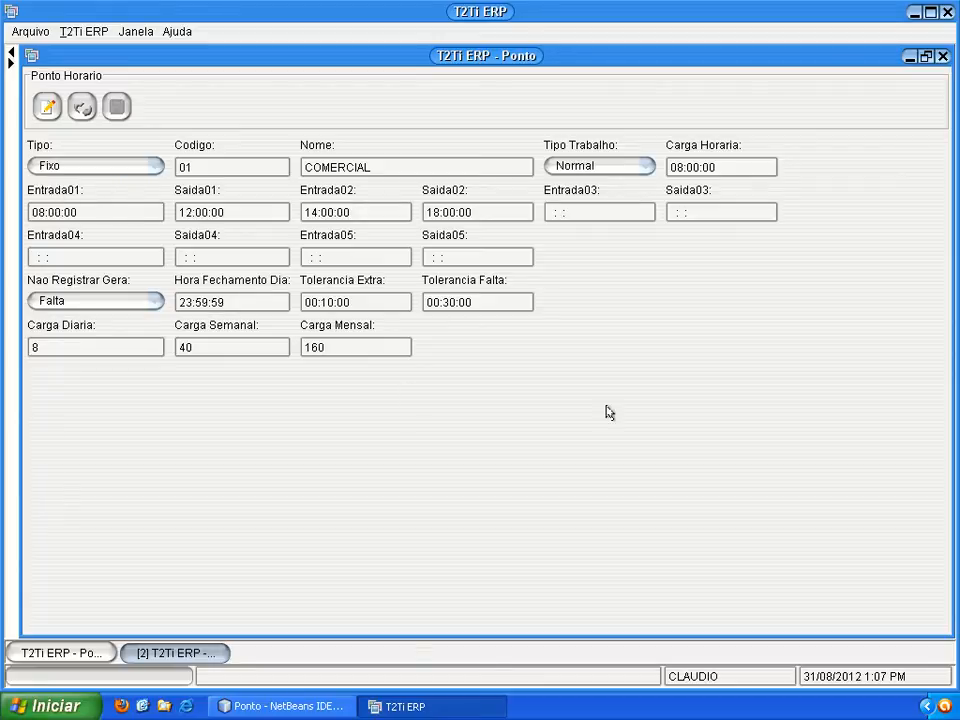
click(940, 57)
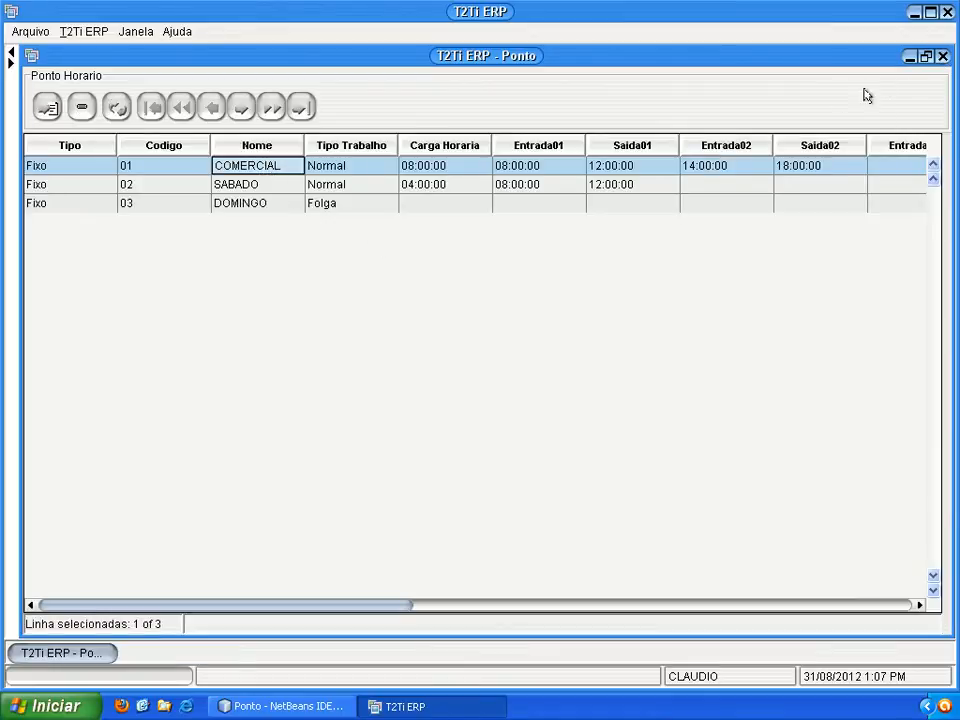
click(941, 57)
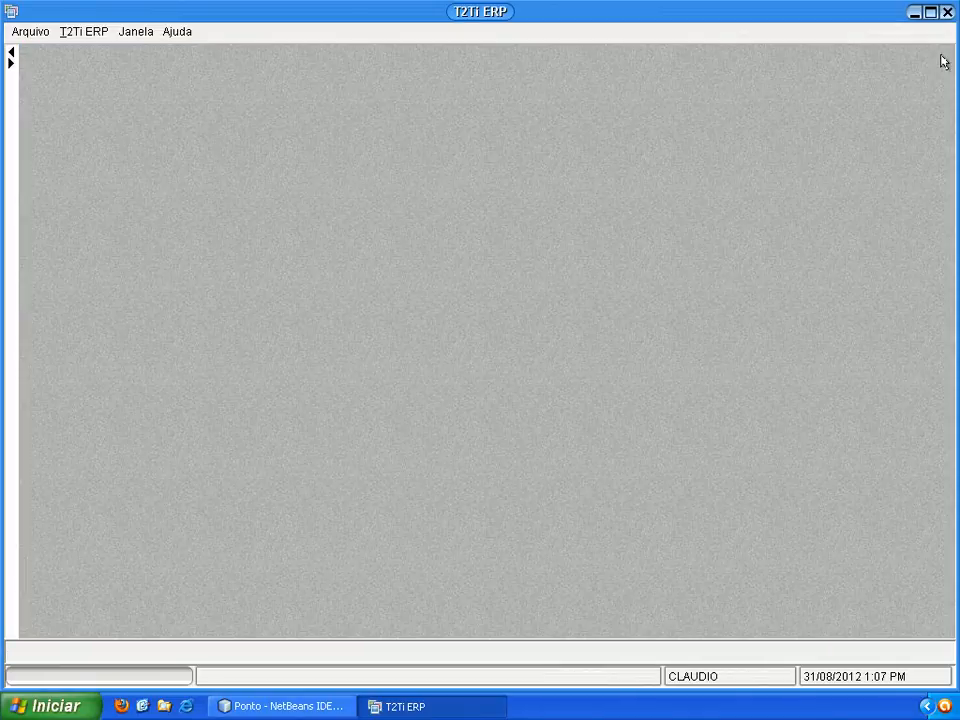
- Open the Escala list, examine the Escala Geral record with its weekday schedule codes and Turma entries, and close both windows
click(10, 62)
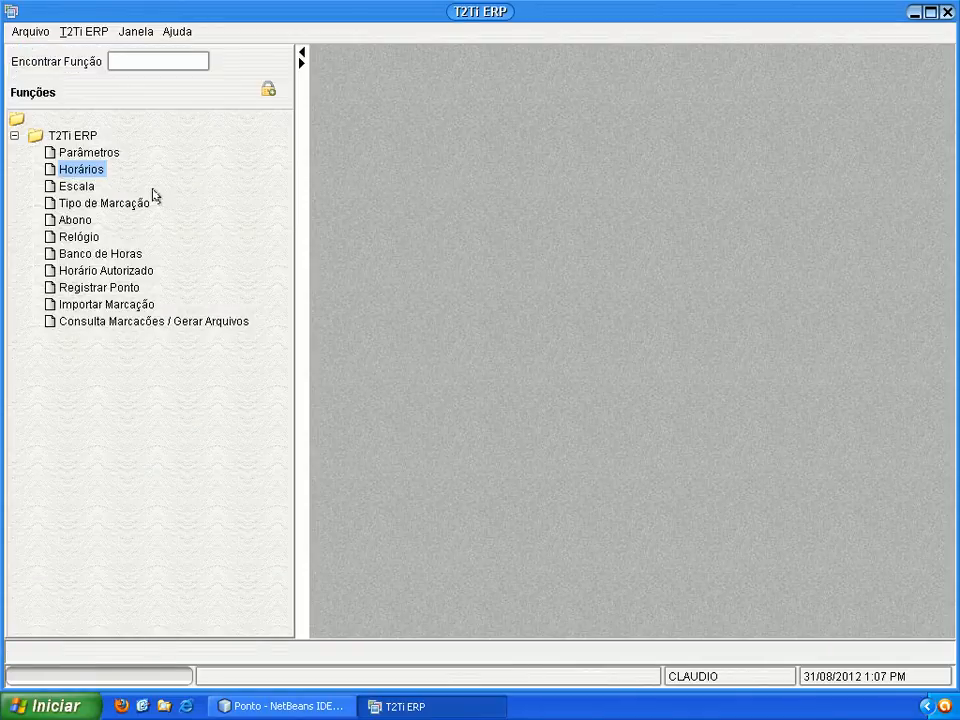
click(77, 188)
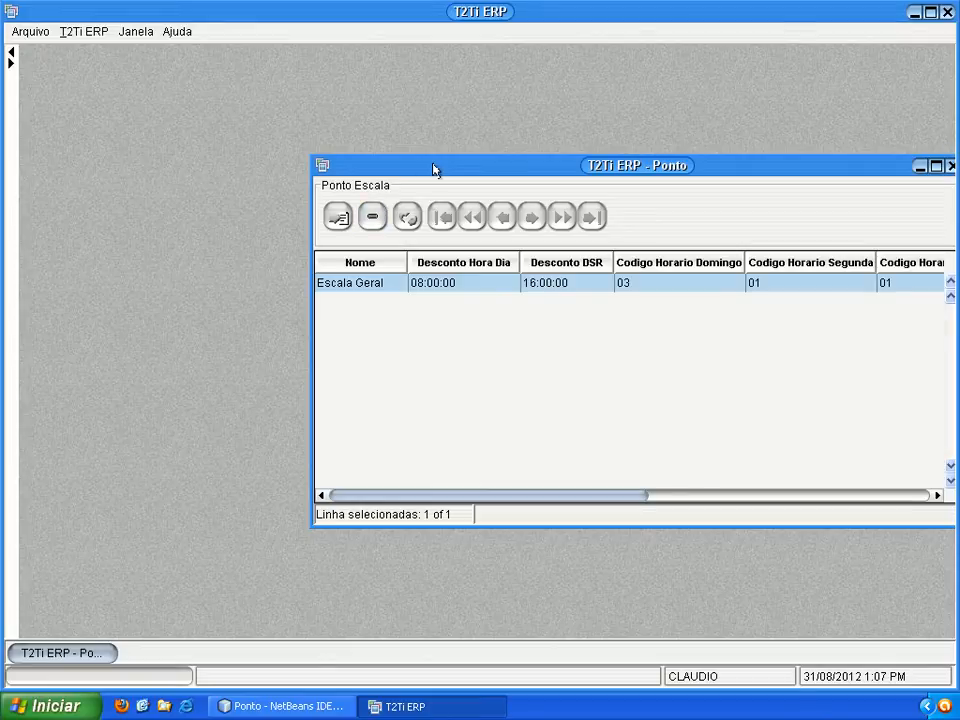
double_click(435, 166)
double_click(183, 178)
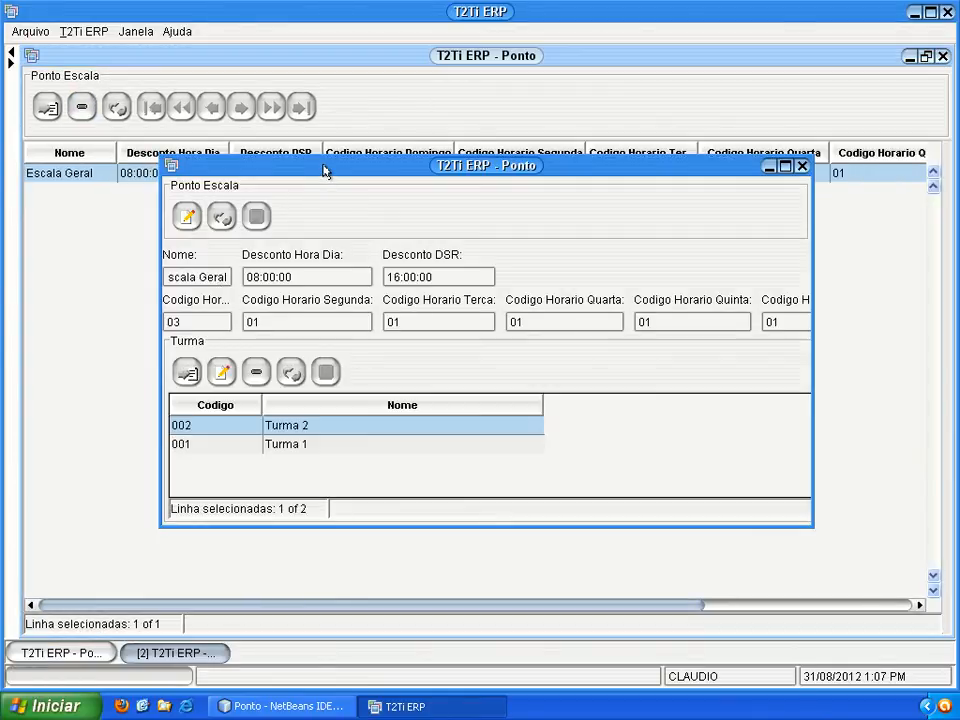
double_click(323, 171)
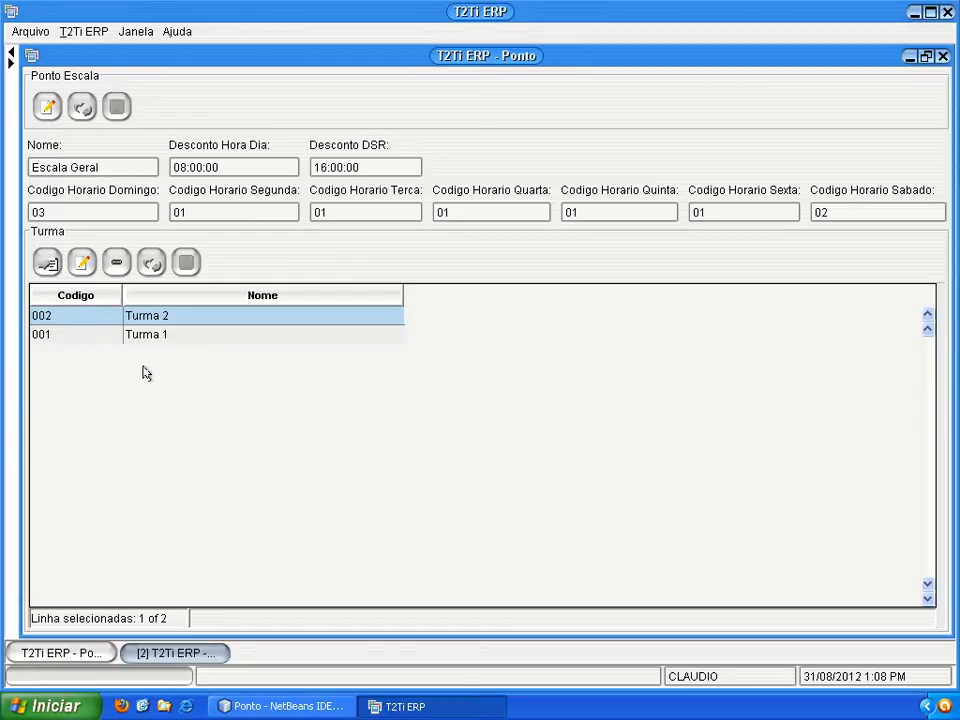
click(927, 58)
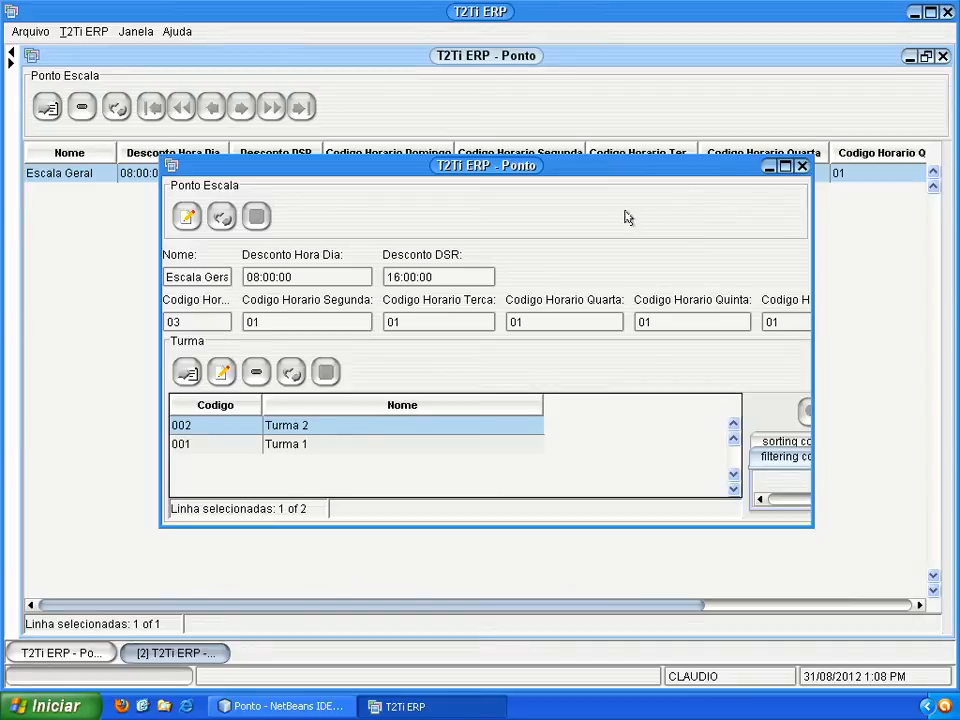
click(802, 165)
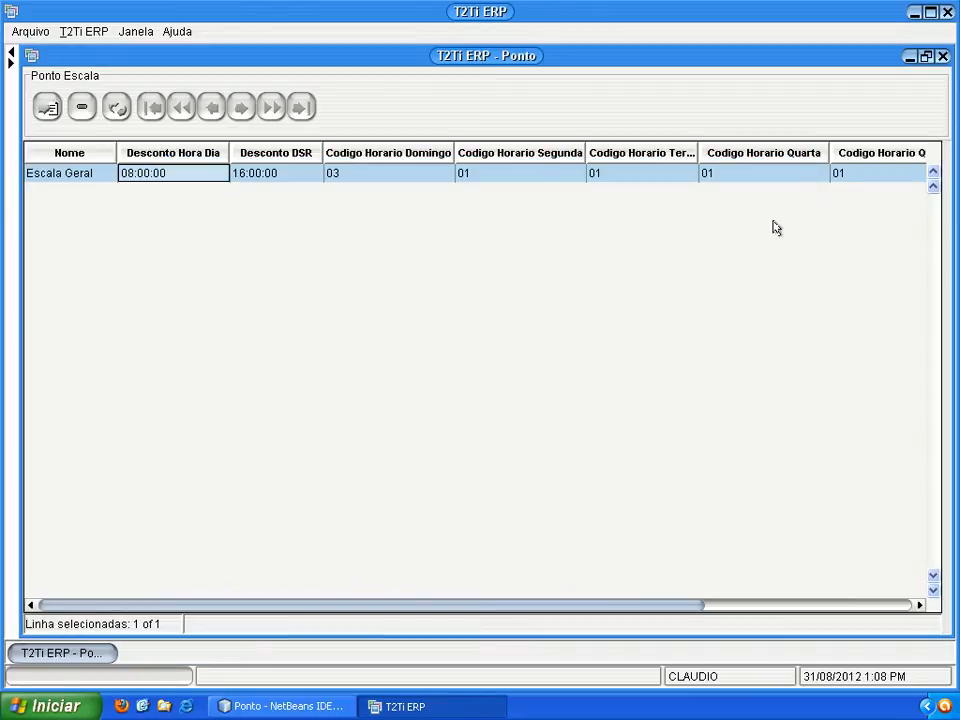
click(943, 57)
- Open the Tipo de Marcação list, examine the Falta Abonada record, and close both windows
click(11, 61)
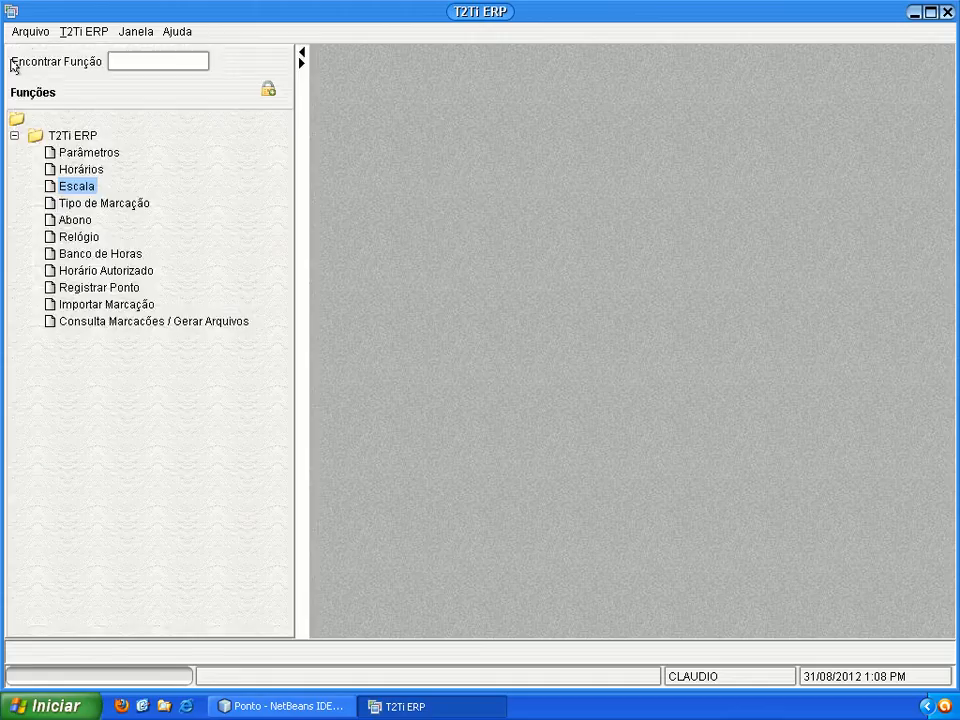
double_click(100, 204)
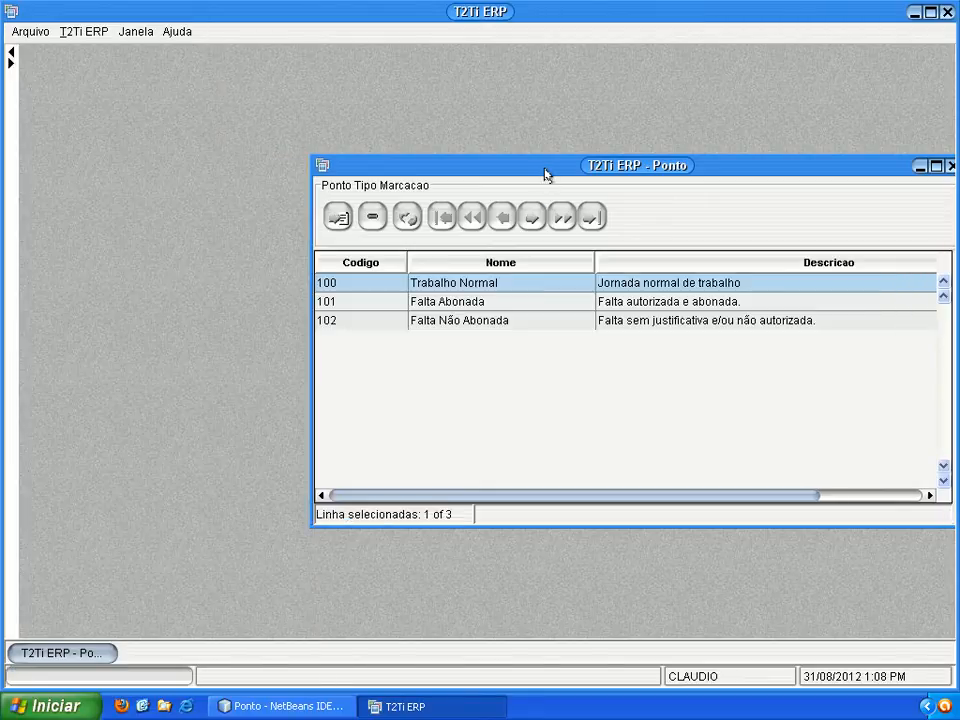
double_click(545, 170)
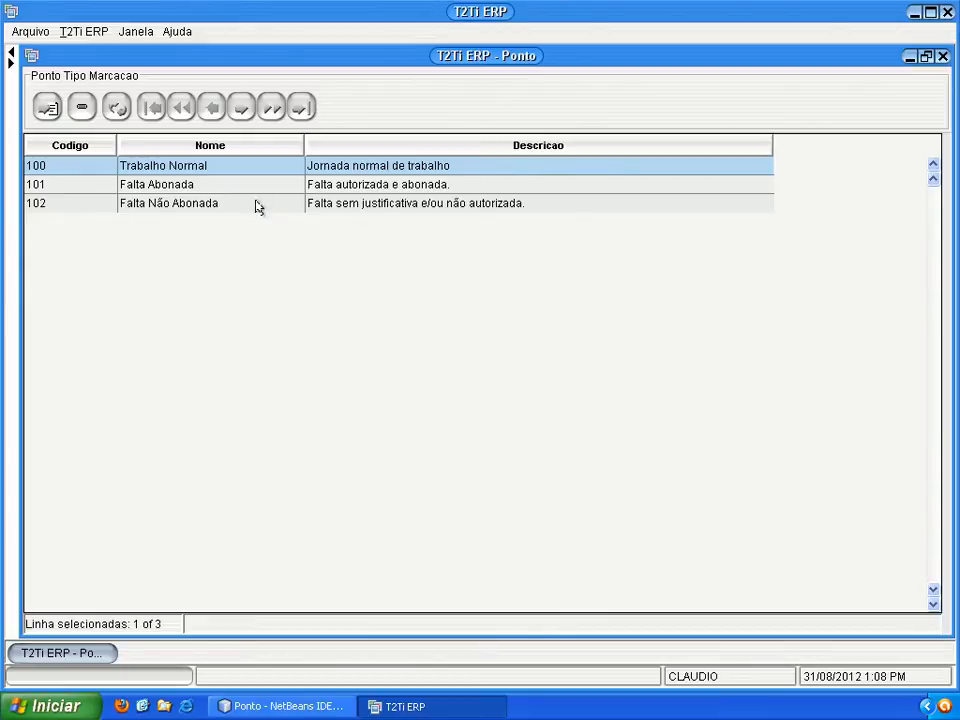
click(245, 166)
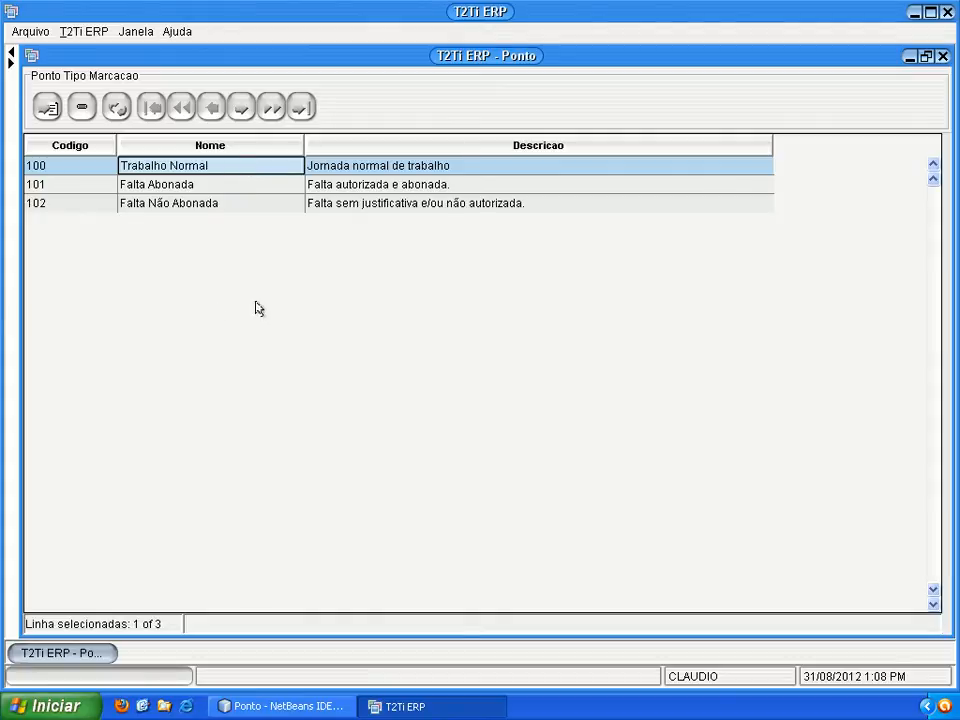
double_click(249, 184)
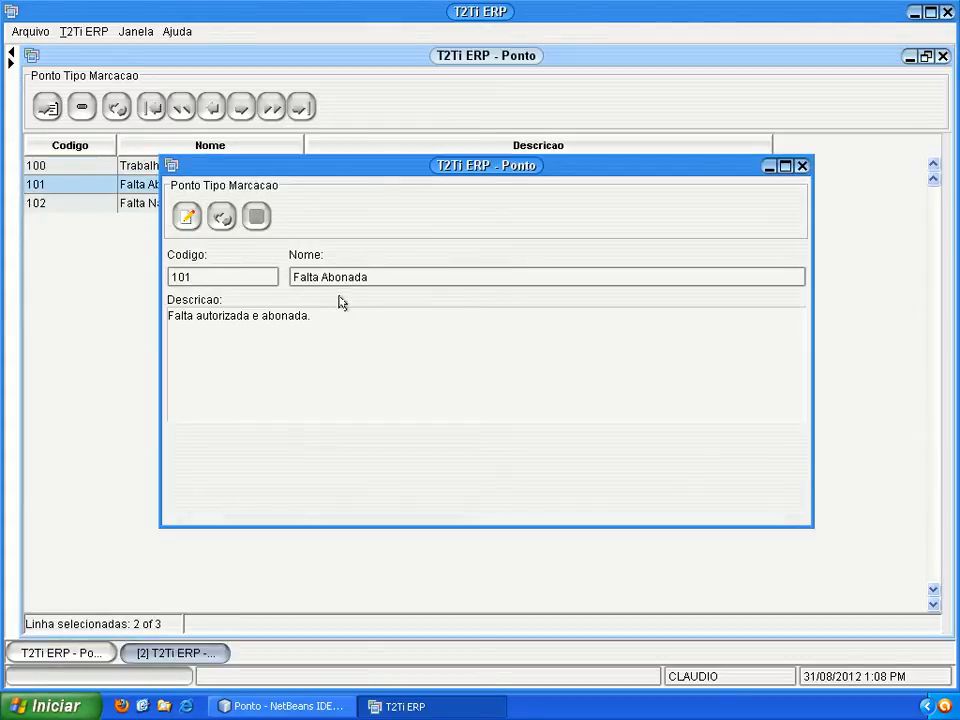
click(802, 167)
click(942, 57)
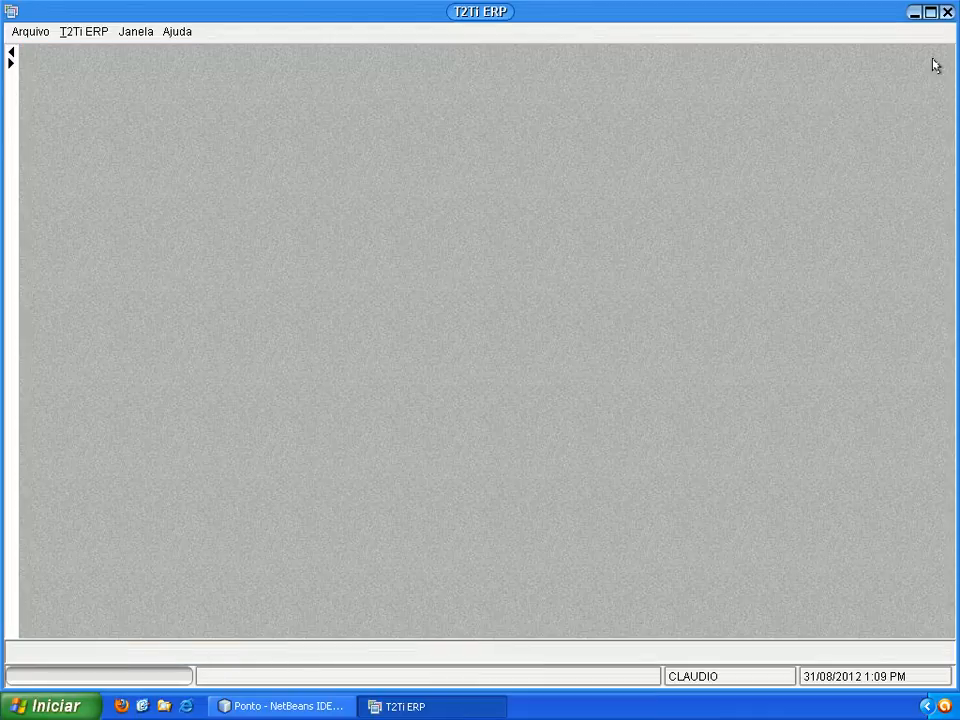
- Open the Abono list, examine the record for "Abonos do ano de 2012" with its usage entries, and close both windows
click(10, 62)
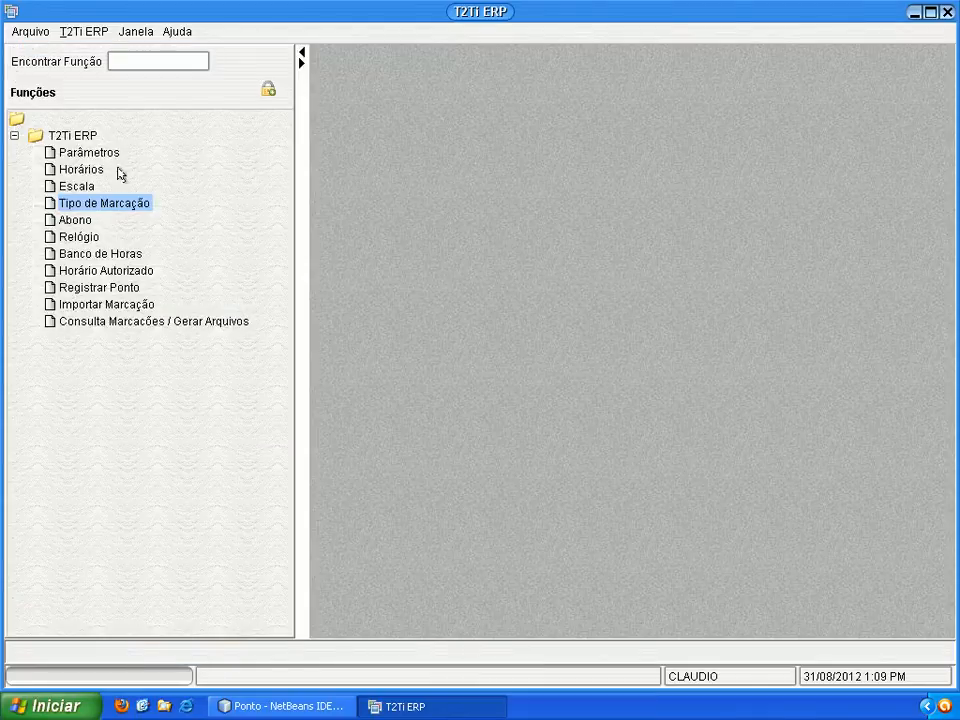
double_click(75, 220)
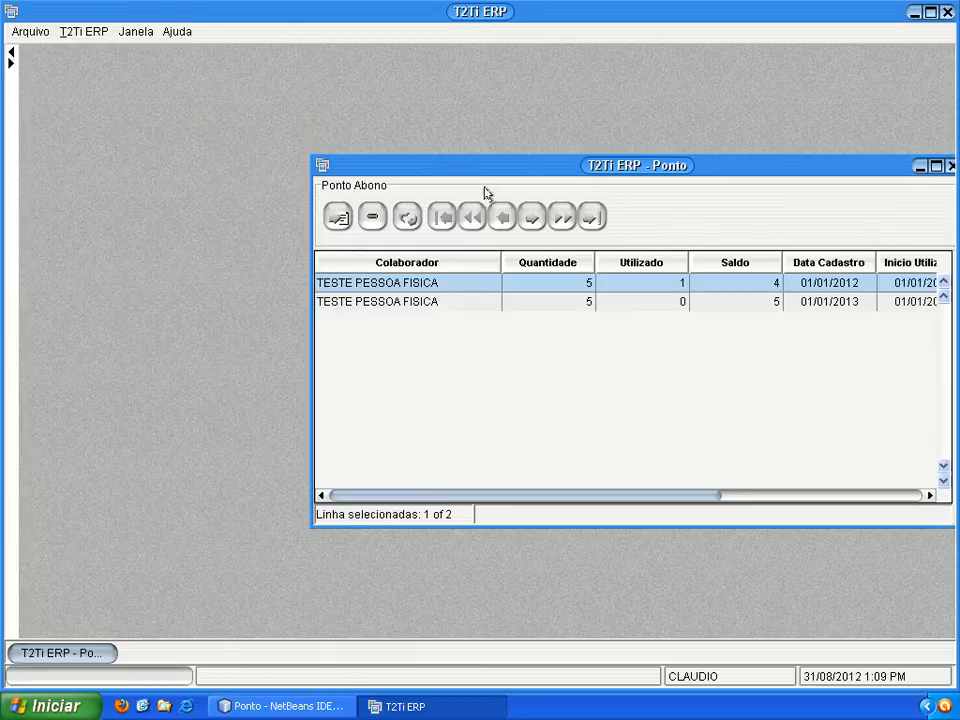
double_click(491, 166)
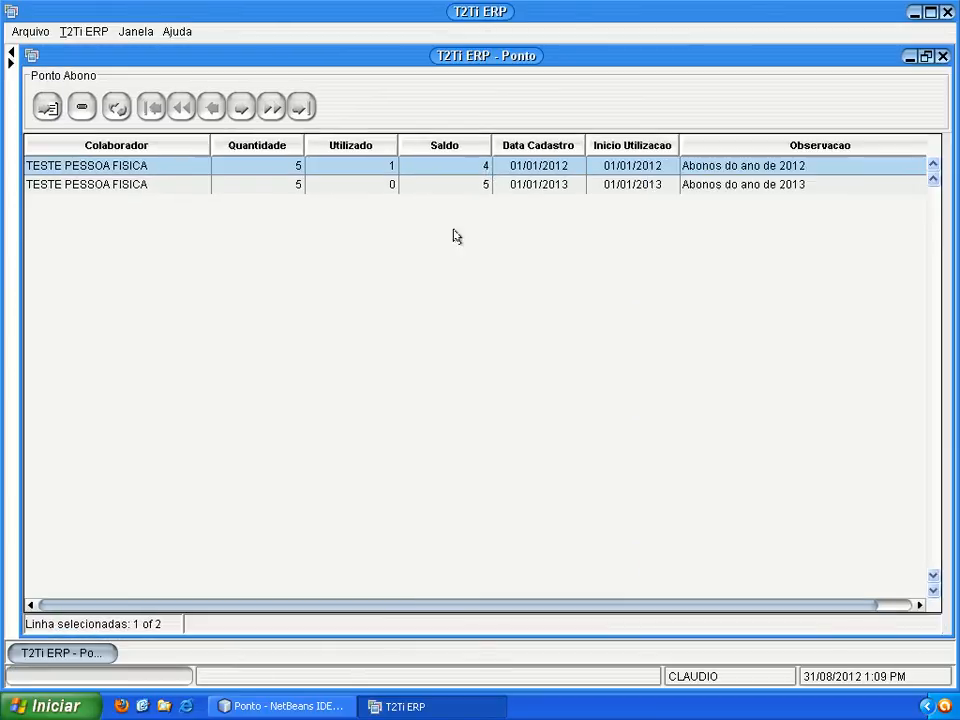
double_click(164, 171)
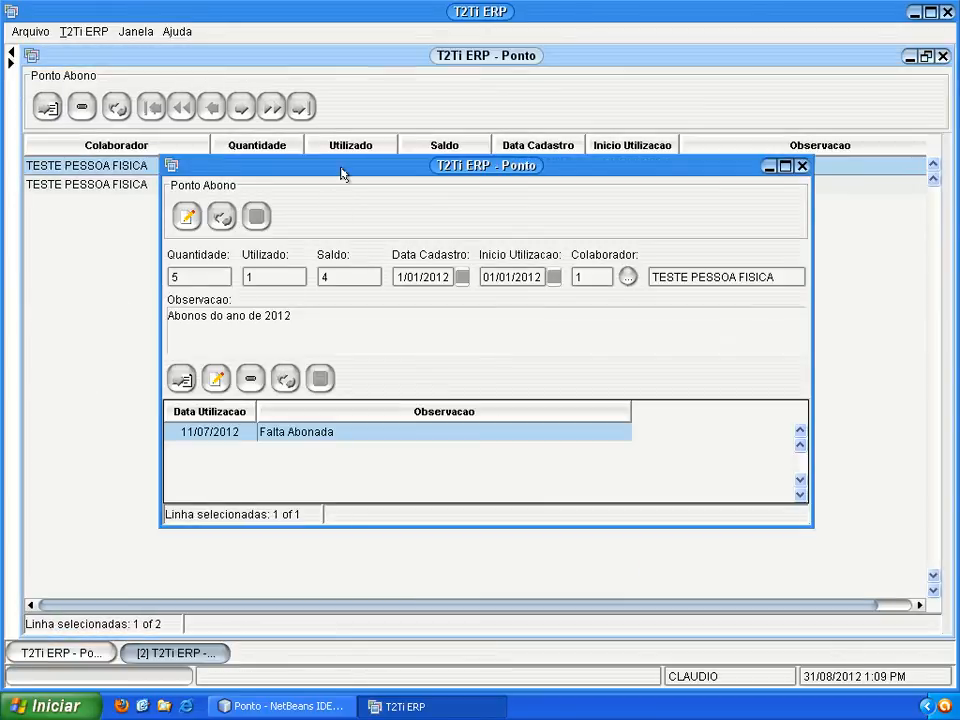
double_click(340, 166)
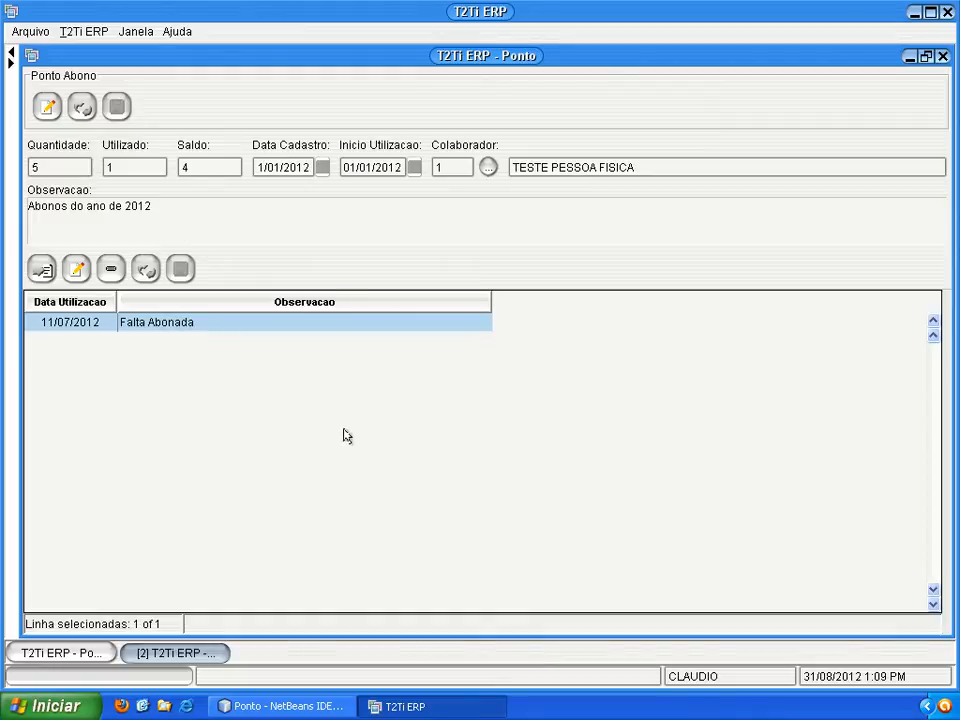
click(942, 57)
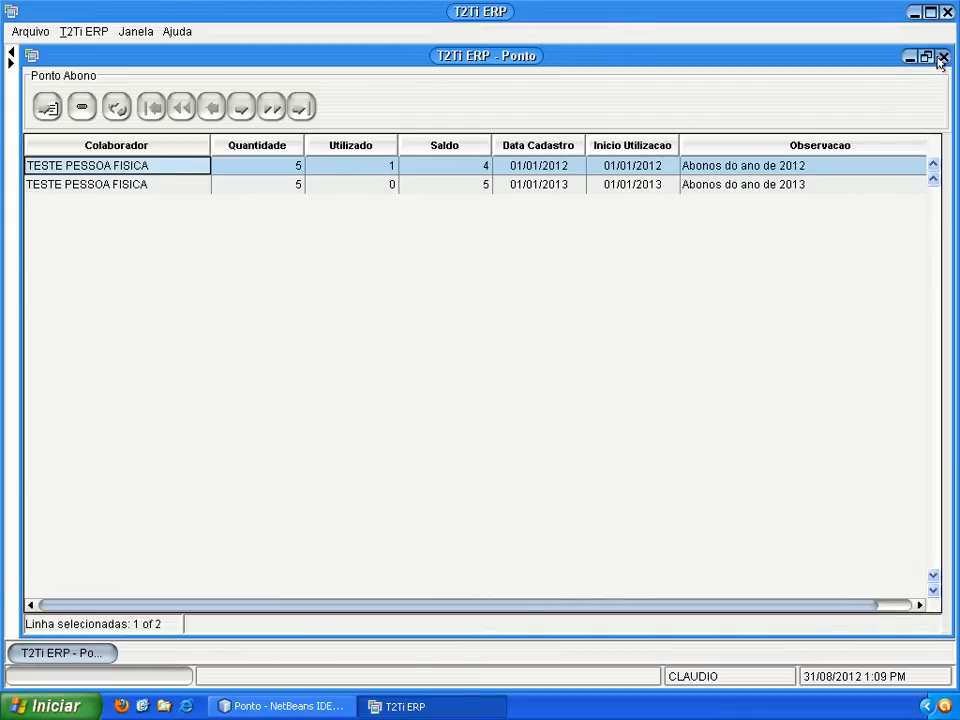
click(942, 57)
- Open the Relógio list, examine the Matriz clock record, briefly switch it to edit mode without changes, and close both windows
click(10, 62)
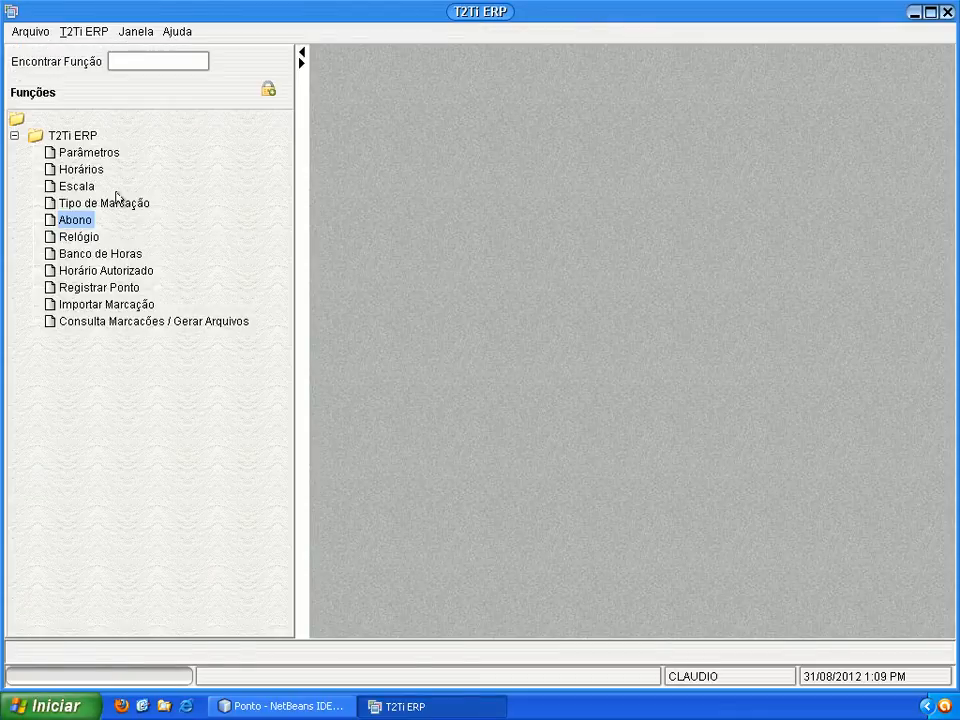
double_click(75, 238)
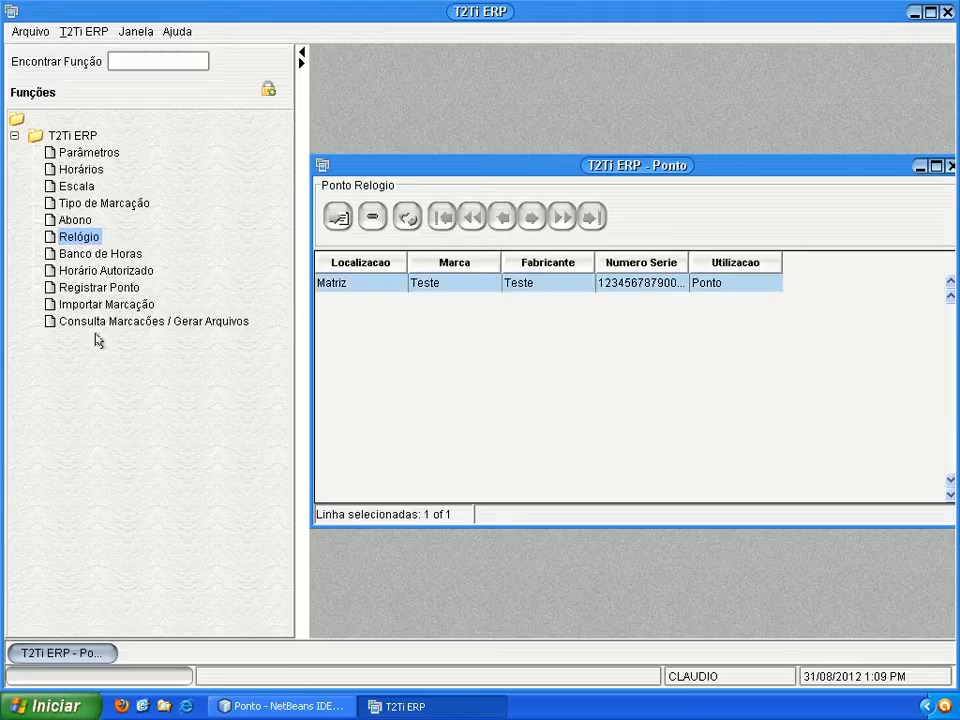
double_click(502, 174)
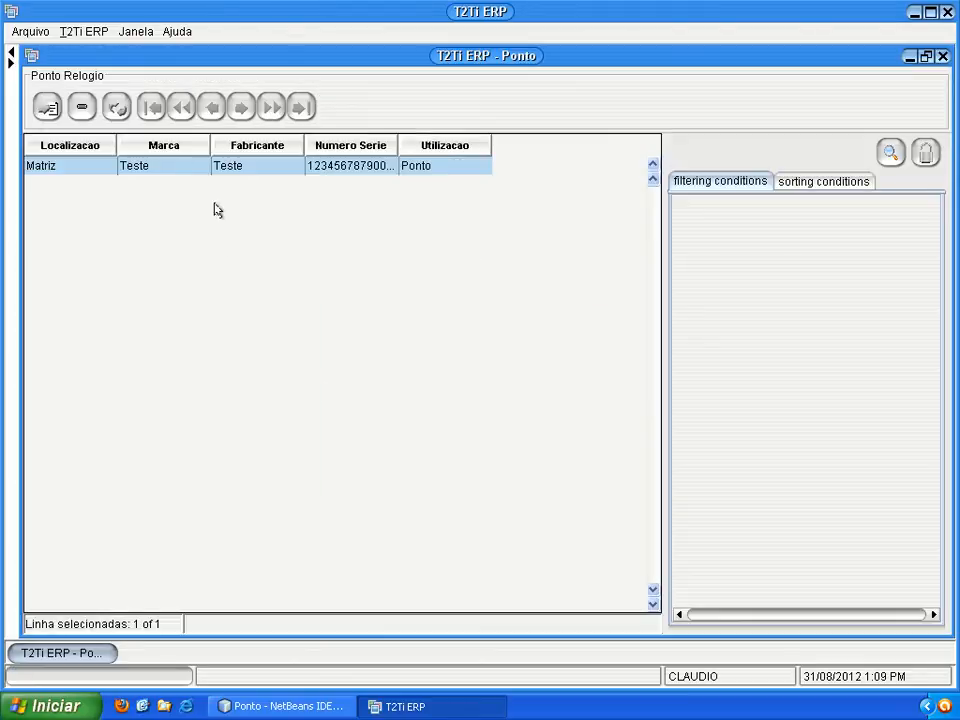
double_click(98, 172)
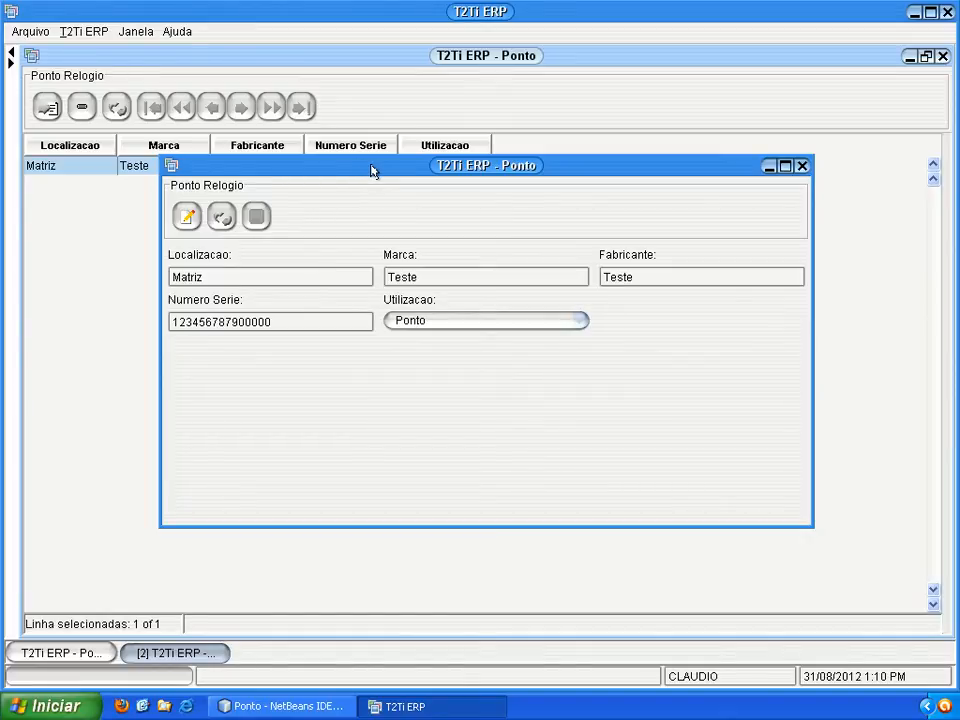
drag(381, 171, 336, 147)
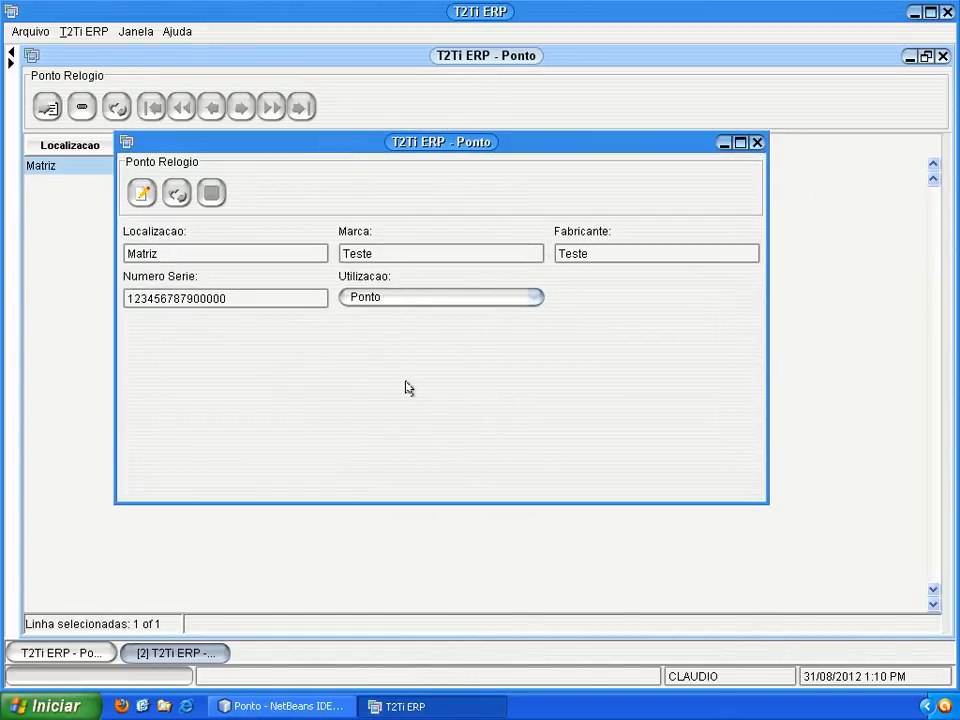
click(141, 192)
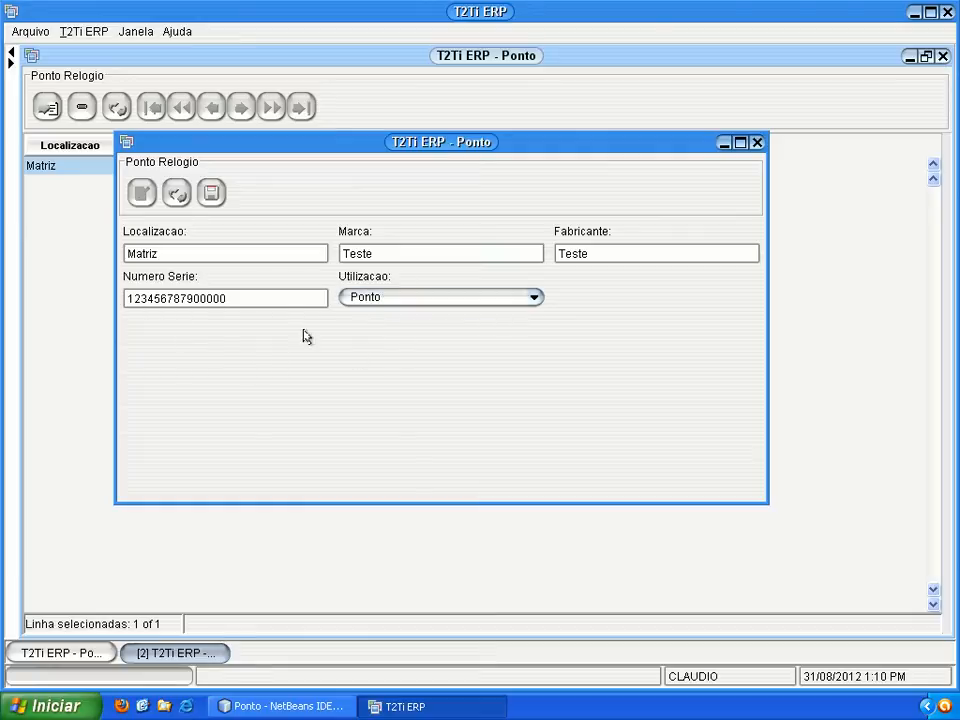
click(178, 196)
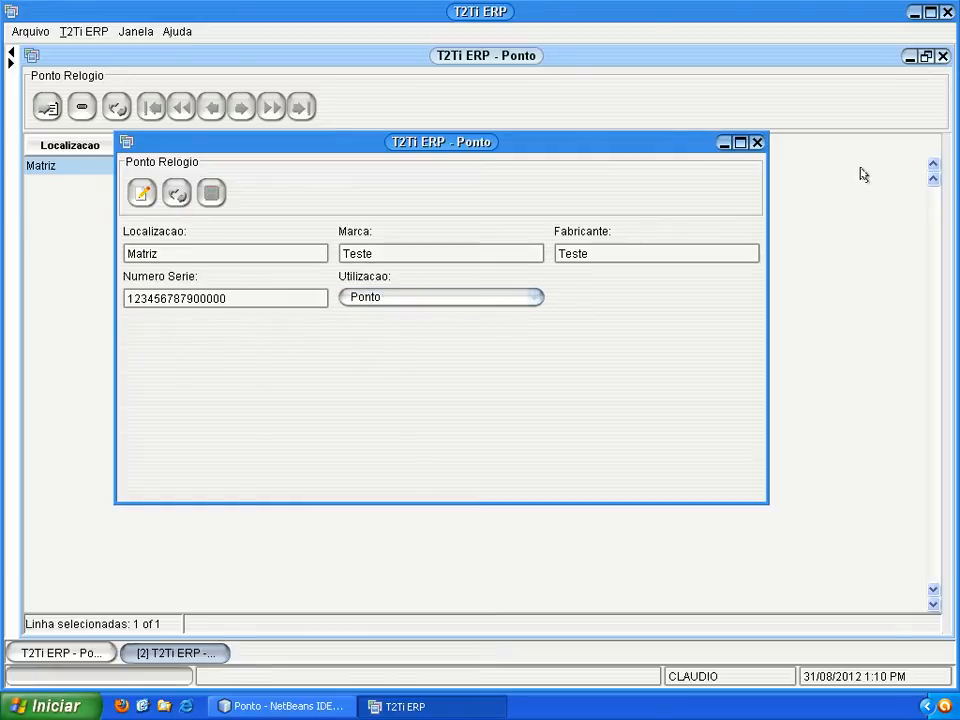
click(757, 142)
click(942, 56)
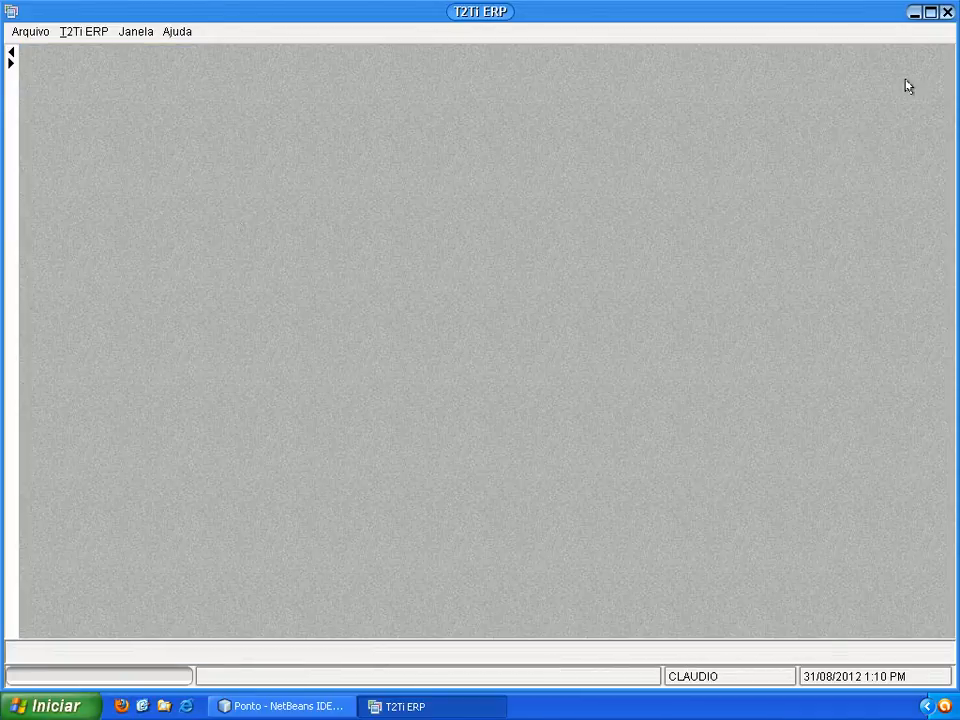
- Open the Banco de Horas list, examine the employee's hour-bank record dated 08/08/2012, and close both windows
click(11, 62)
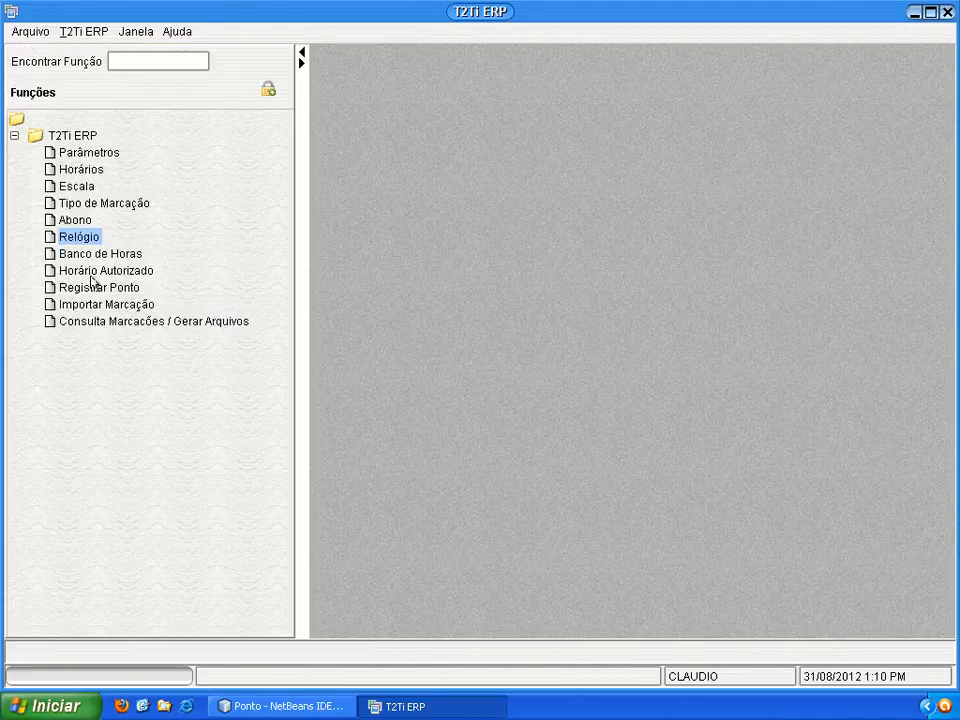
double_click(85, 254)
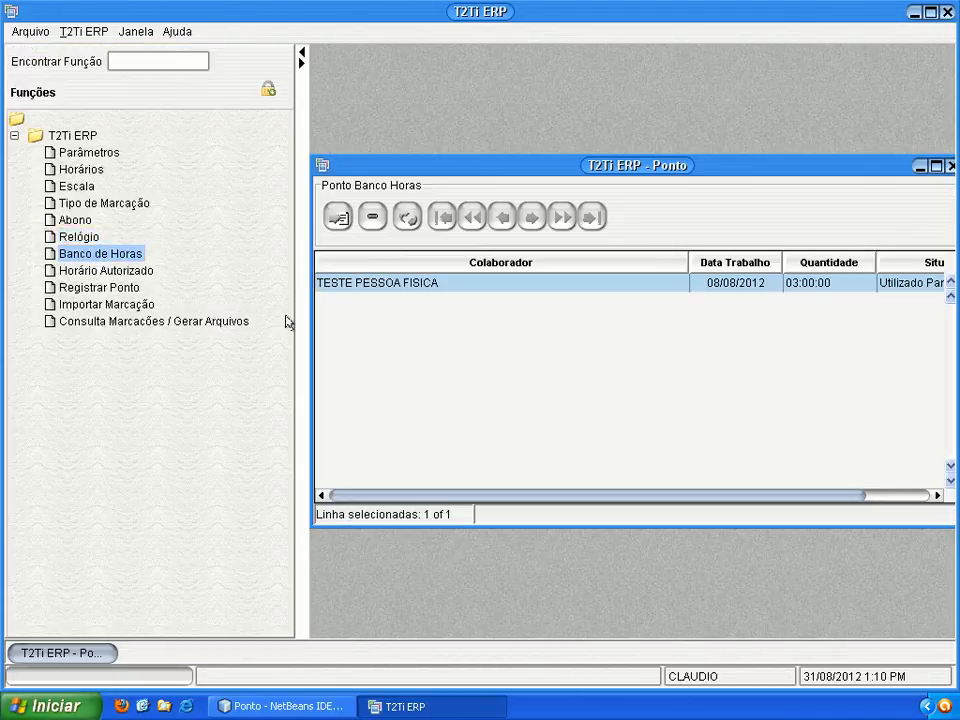
double_click(504, 165)
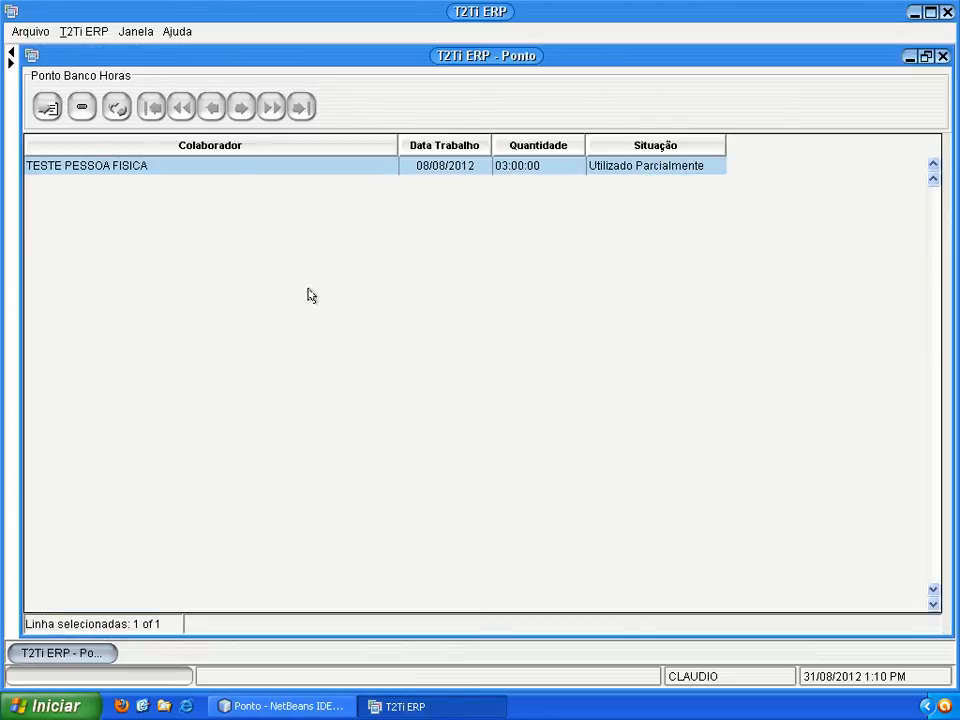
double_click(218, 168)
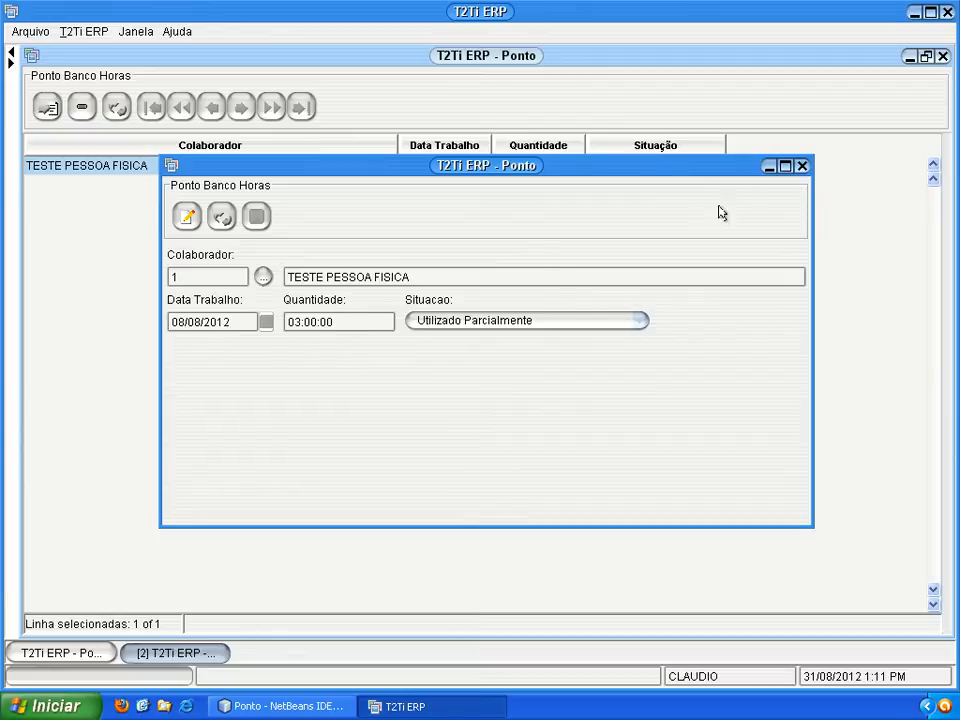
click(800, 167)
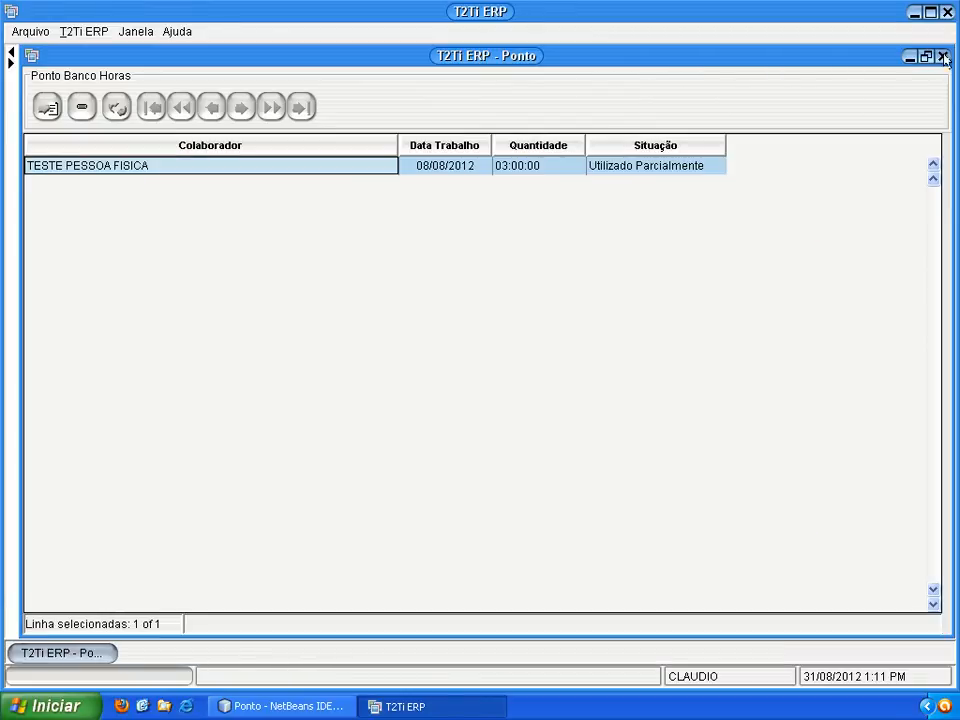
key(Escape)
- Open the Horário Autorizado list, examine the full details of the authorized schedule dated 25/08/2012, and close both windows
click(10, 62)
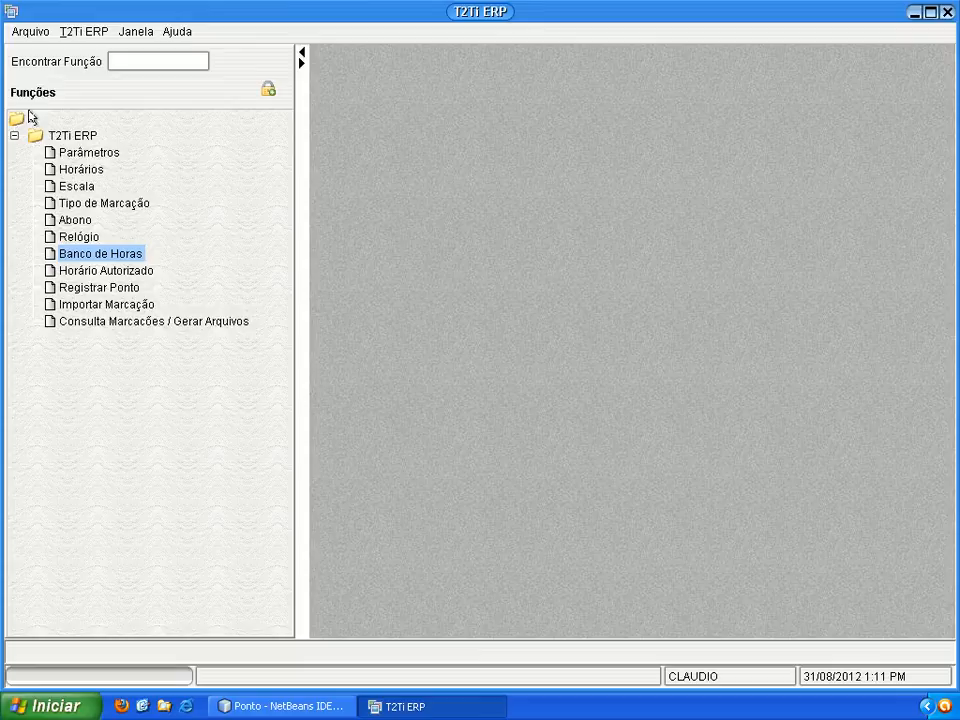
click(91, 275)
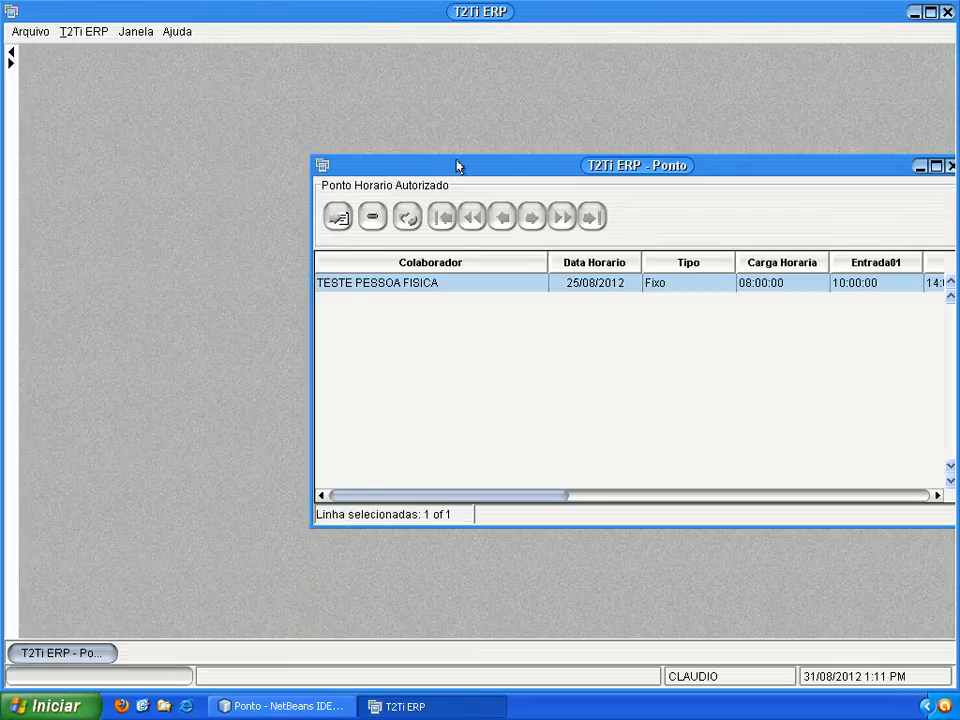
double_click(458, 165)
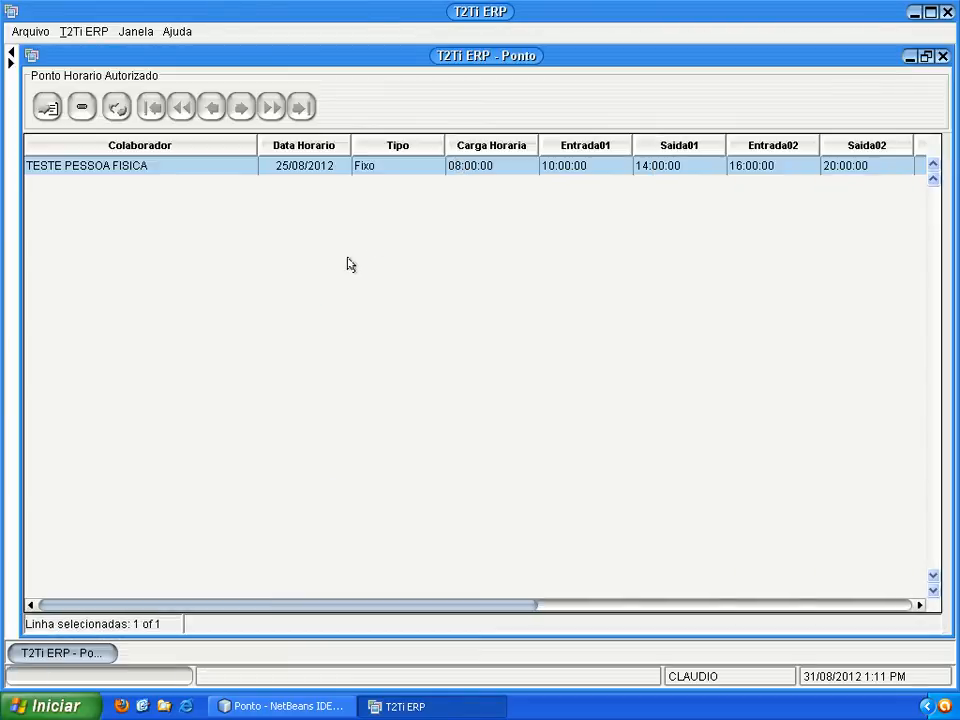
double_click(153, 168)
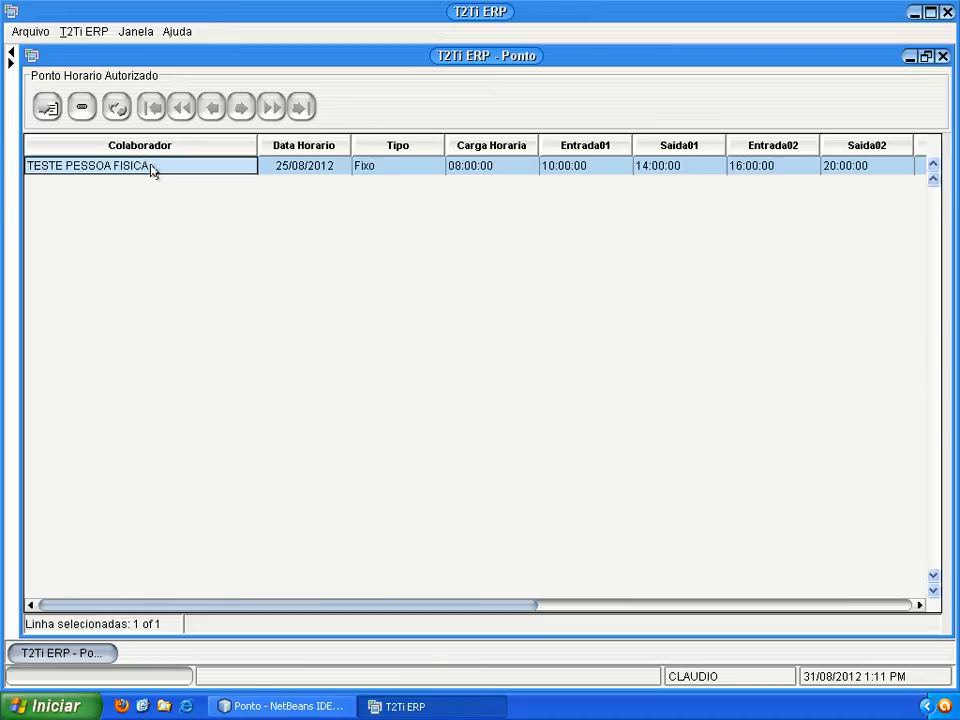
double_click(319, 168)
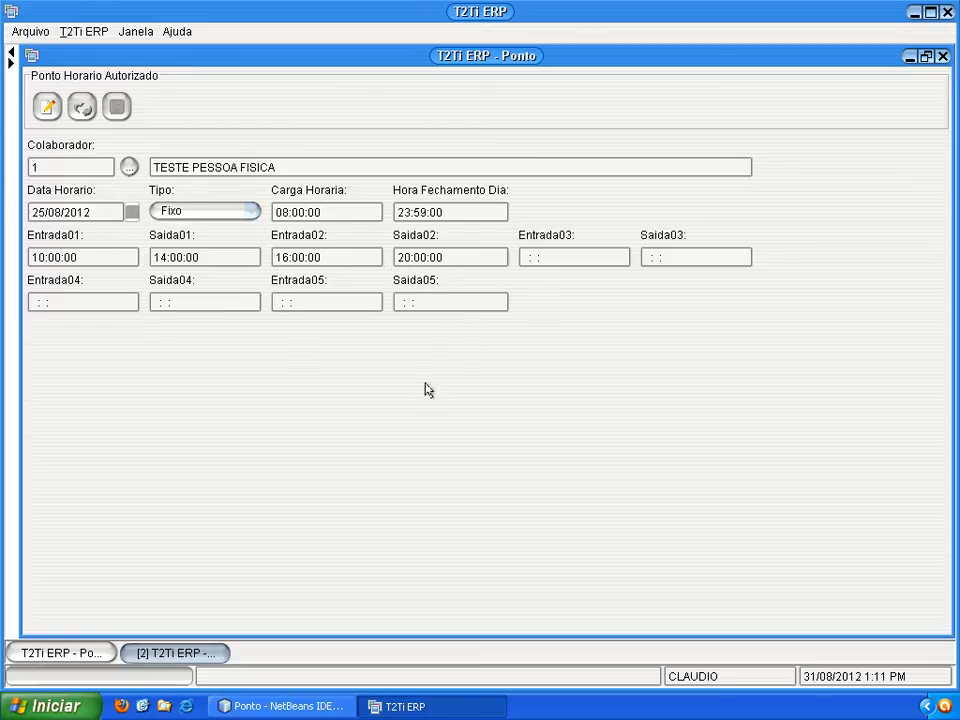
click(927, 57)
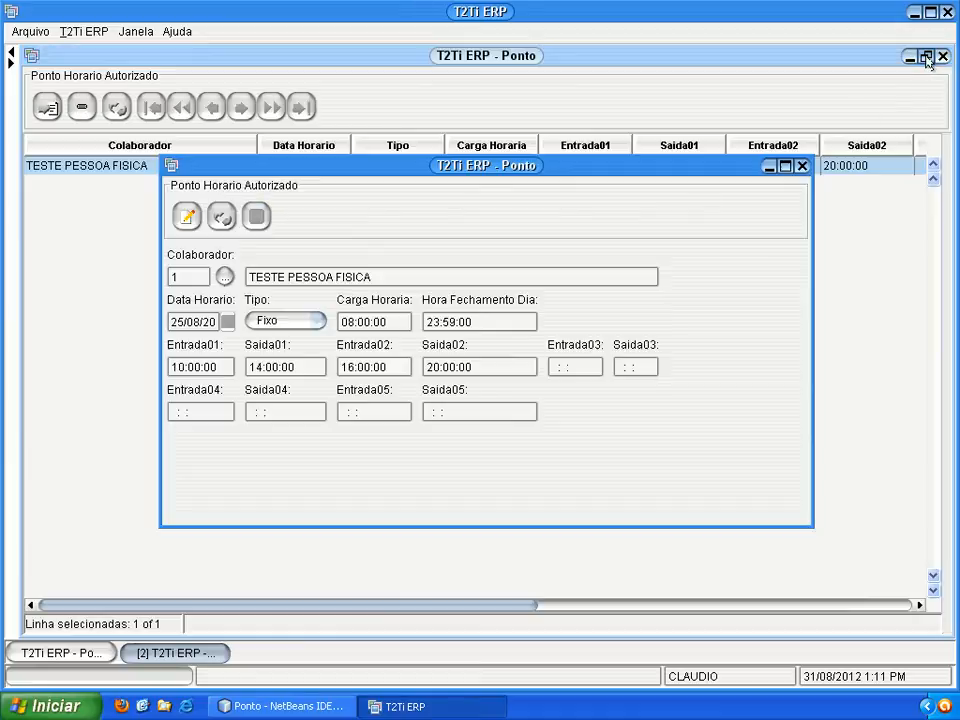
click(801, 166)
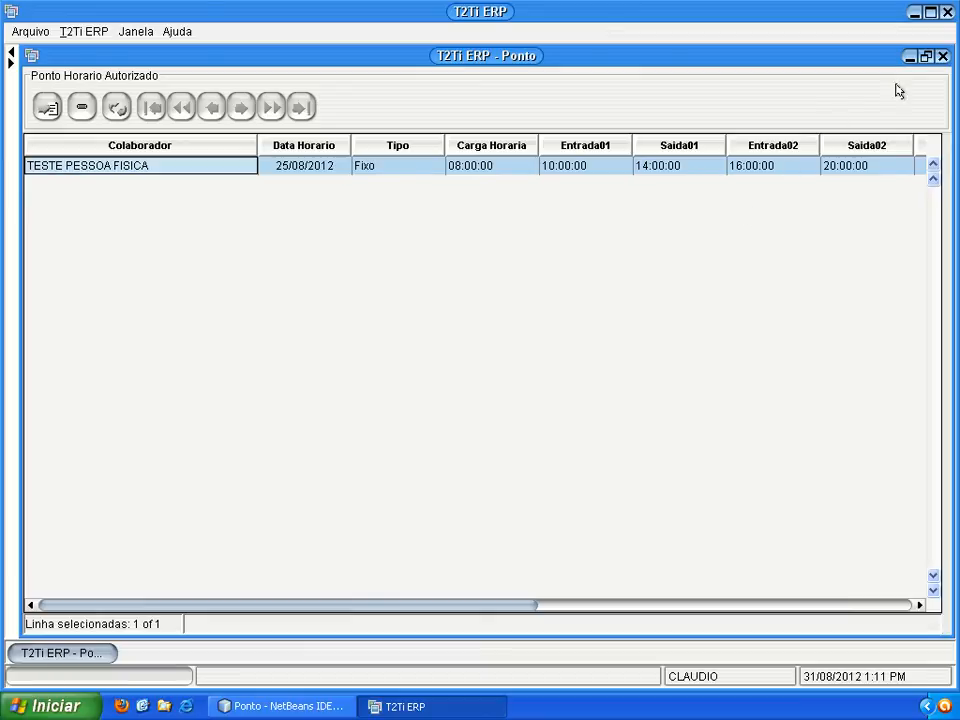
click(942, 56)
- Open the Registrar Ponto function, examine its clock-in form with the Usuário and Senha fields, and close it
click(10, 62)
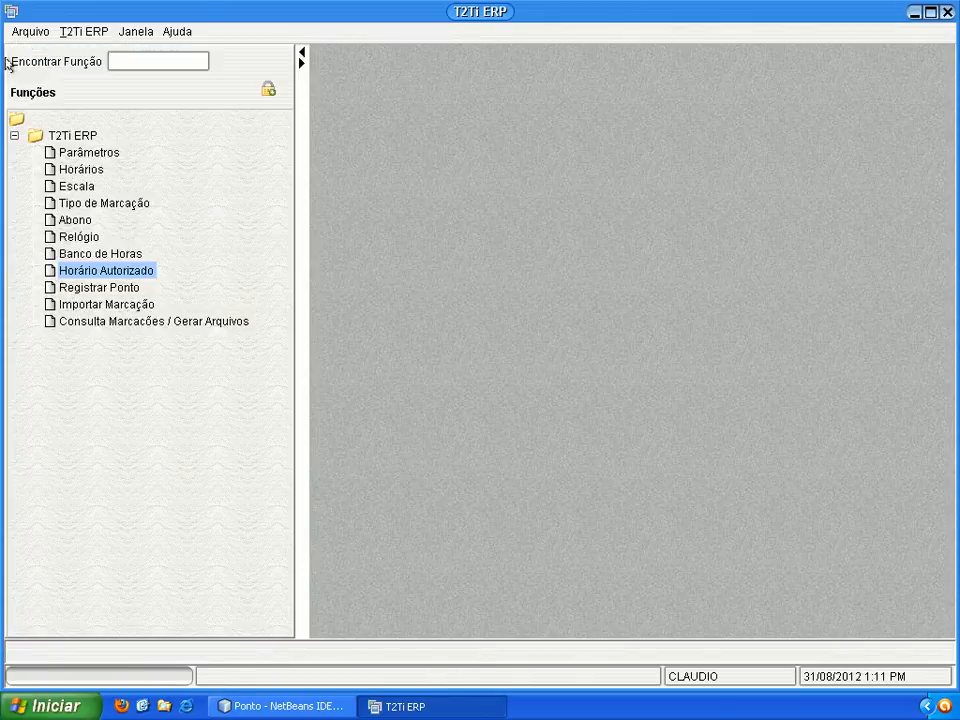
click(82, 290)
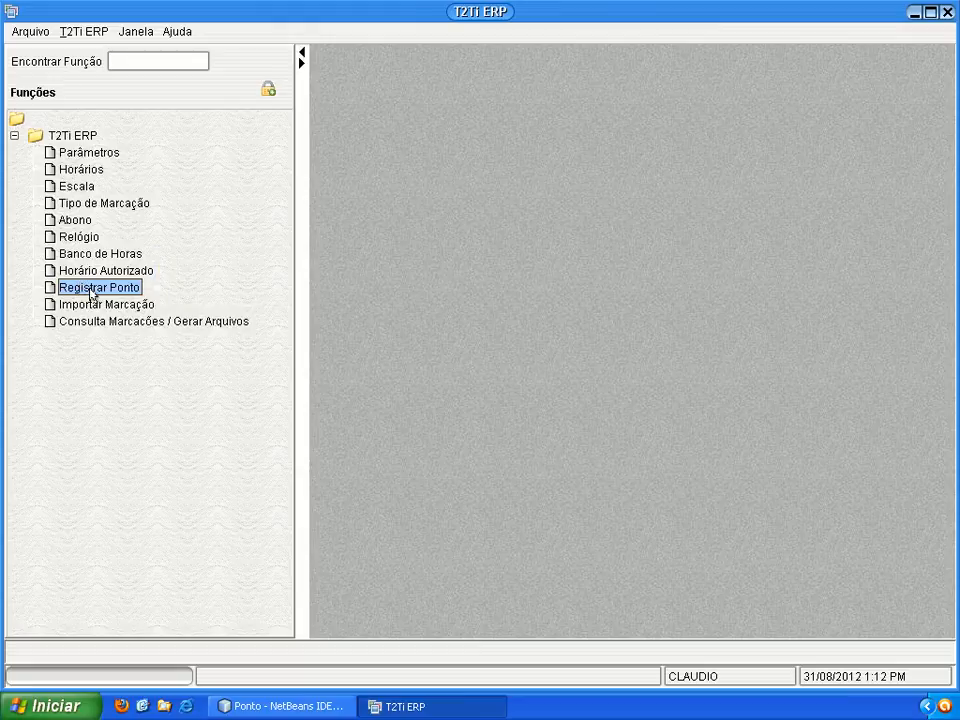
double_click(90, 294)
drag(577, 238, 457, 224)
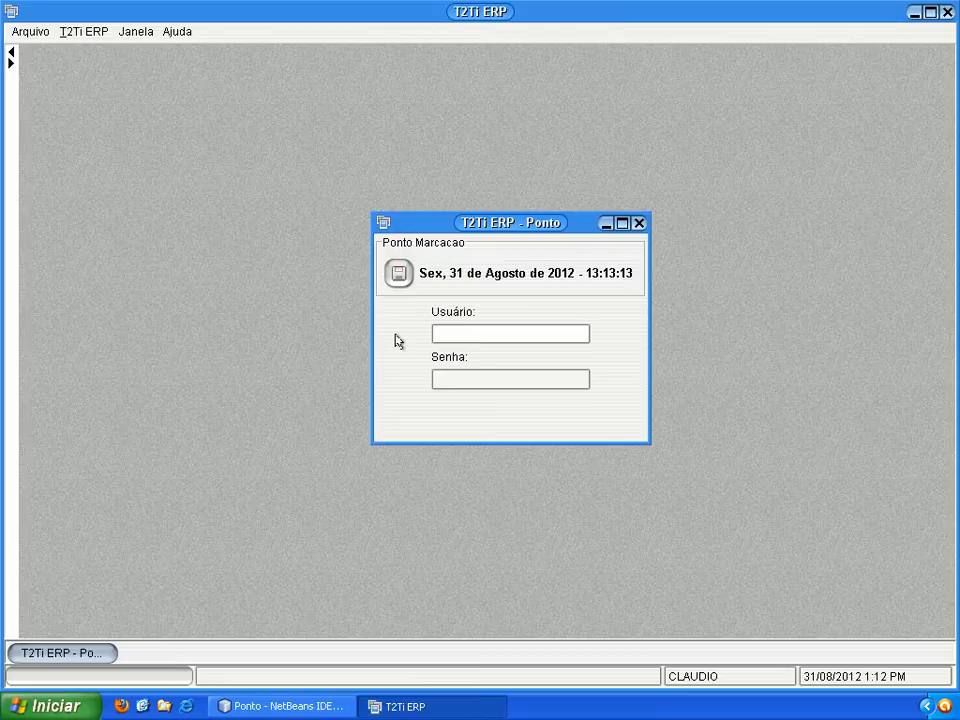
click(639, 224)
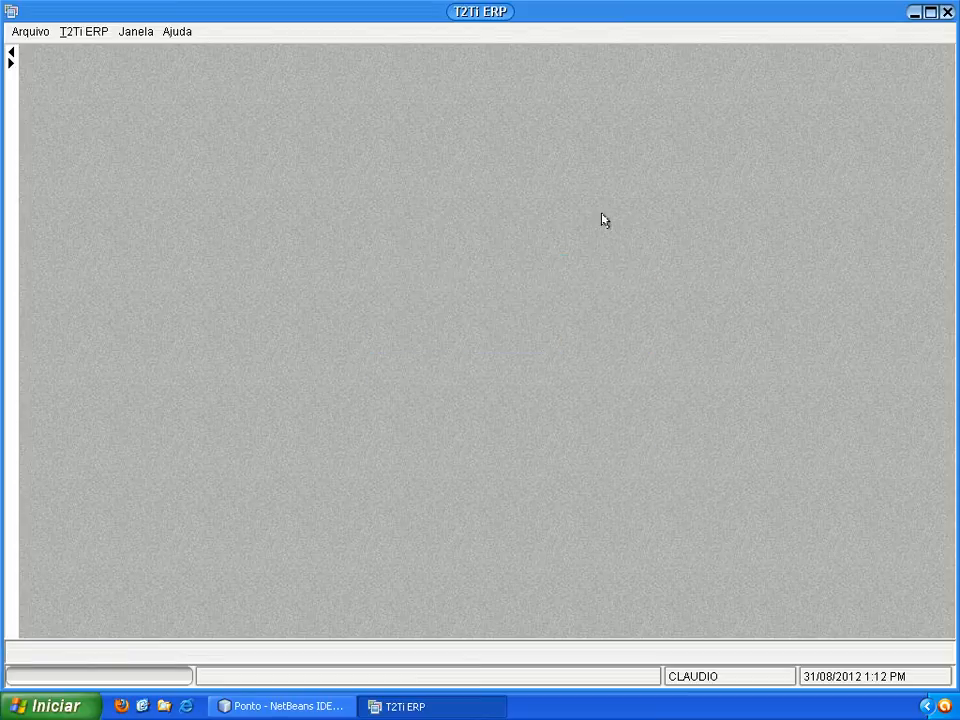
- Open the Importar Marcação function and maximize its window
click(10, 62)
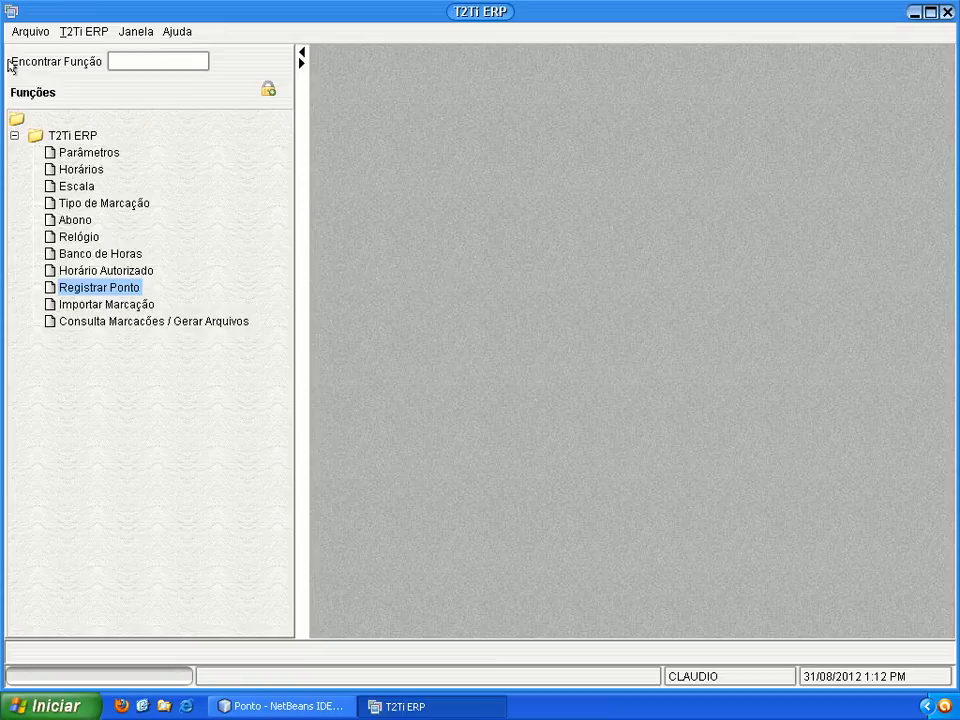
double_click(88, 305)
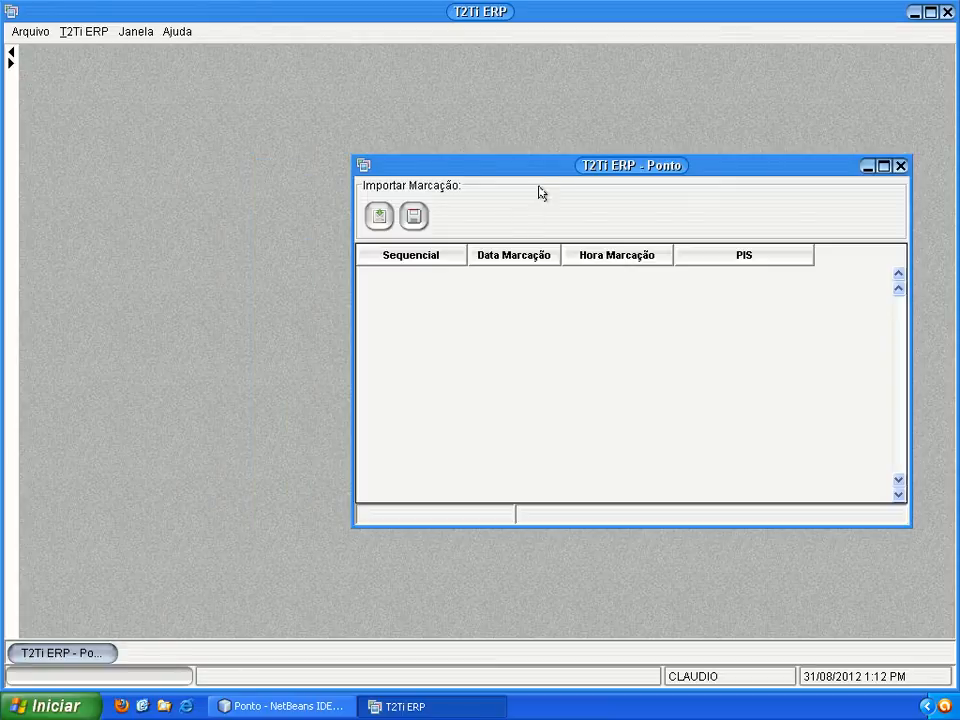
drag(545, 172, 426, 152)
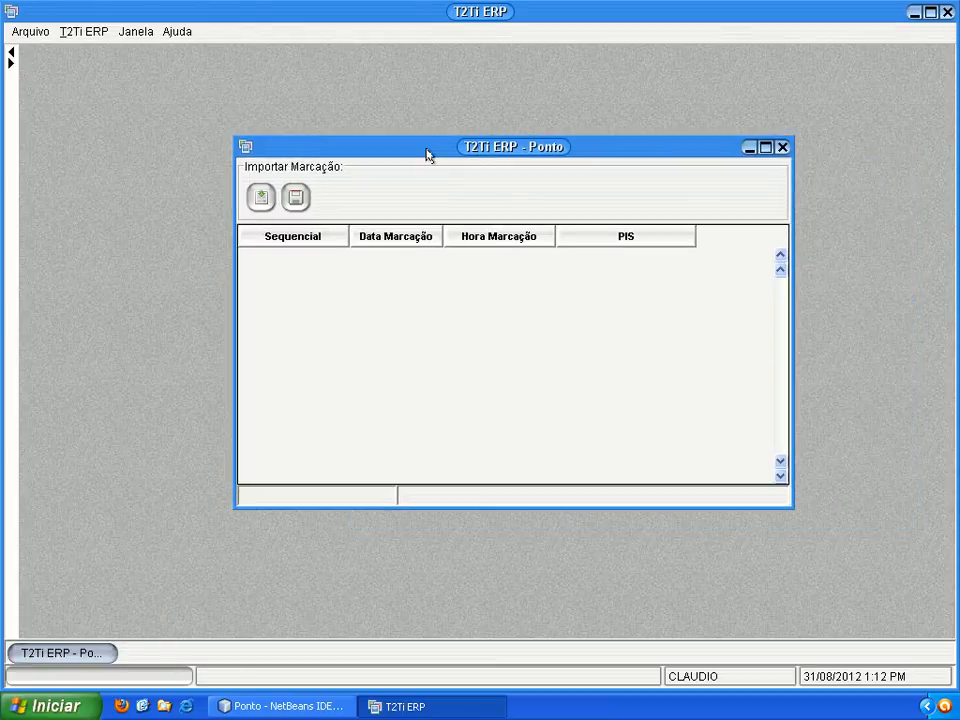
double_click(426, 152)
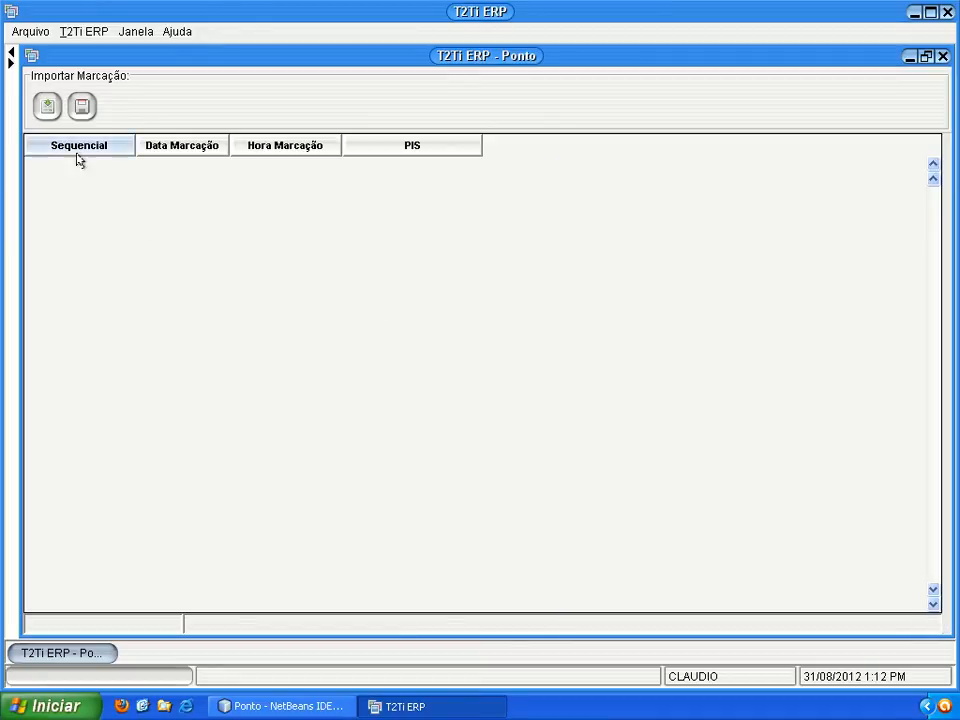
- Load the clock records from AFDTeste.txt in the Desktop's Documentacao folder into the import list
click(44, 104)
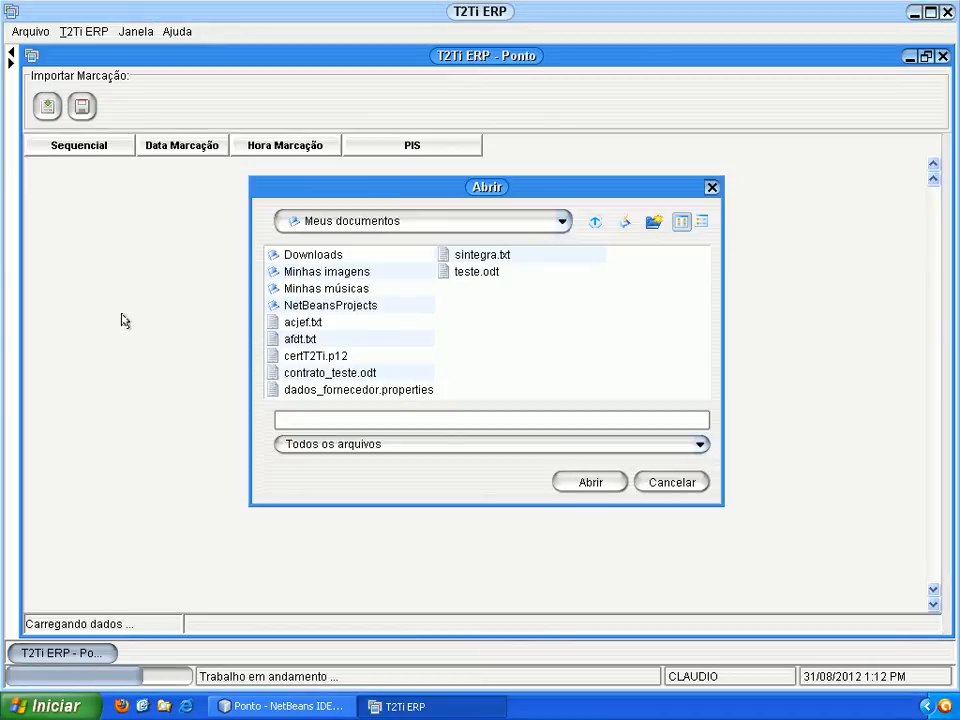
click(559, 221)
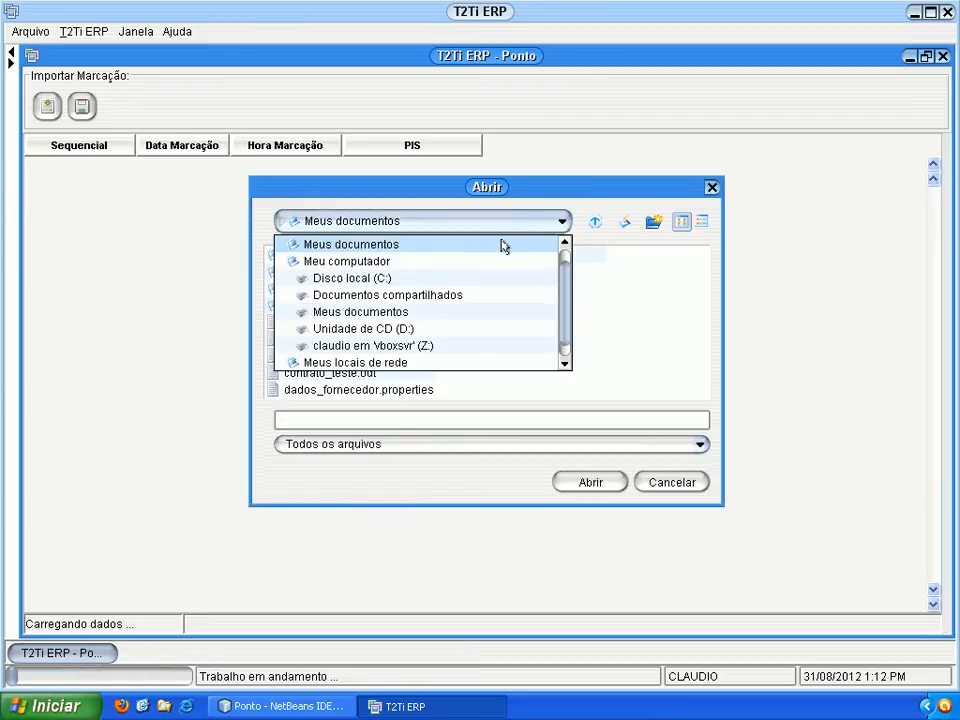
scroll(563, 293, up, 1)
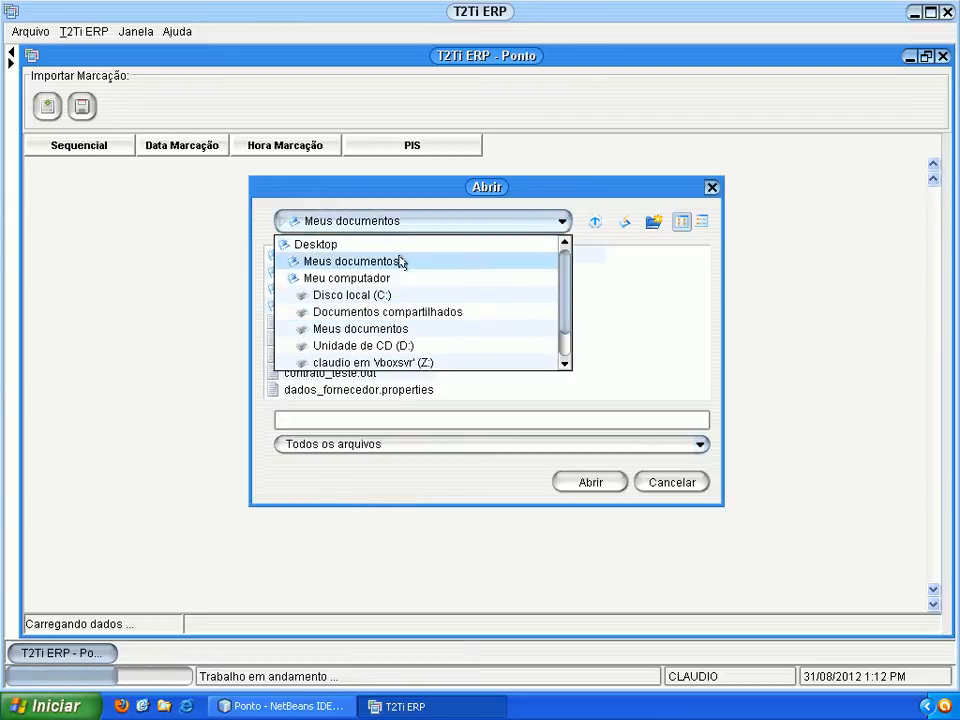
click(321, 246)
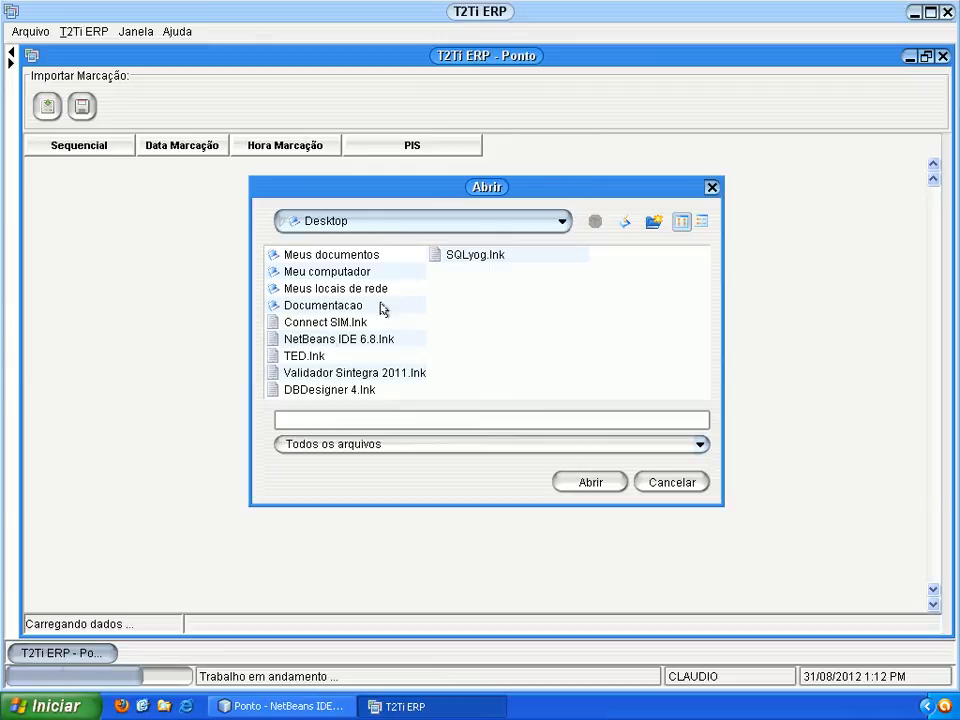
double_click(321, 305)
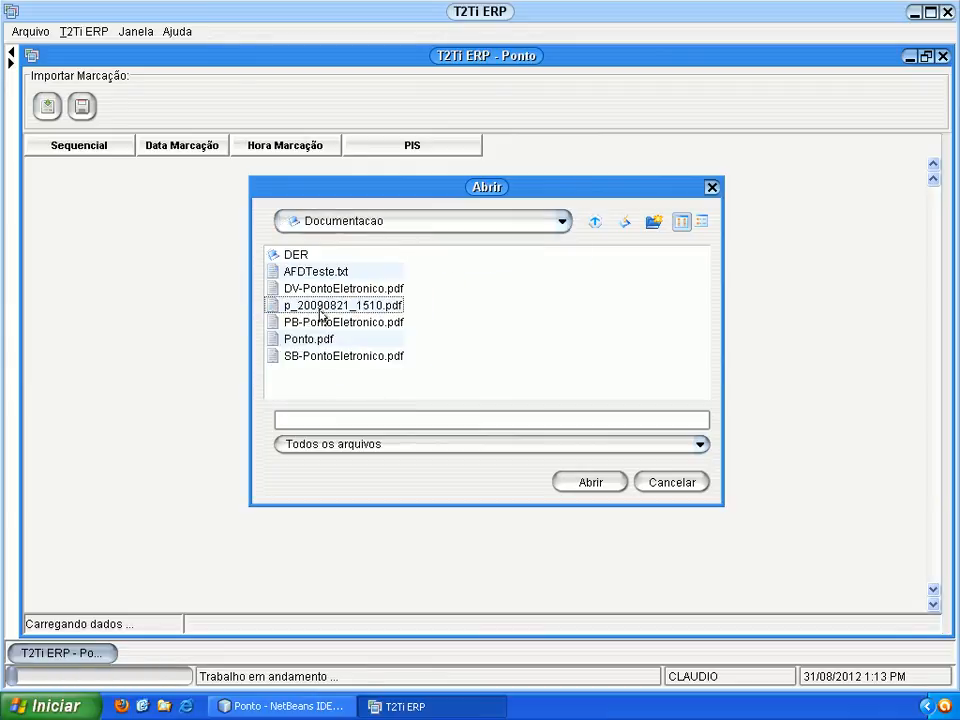
click(302, 273)
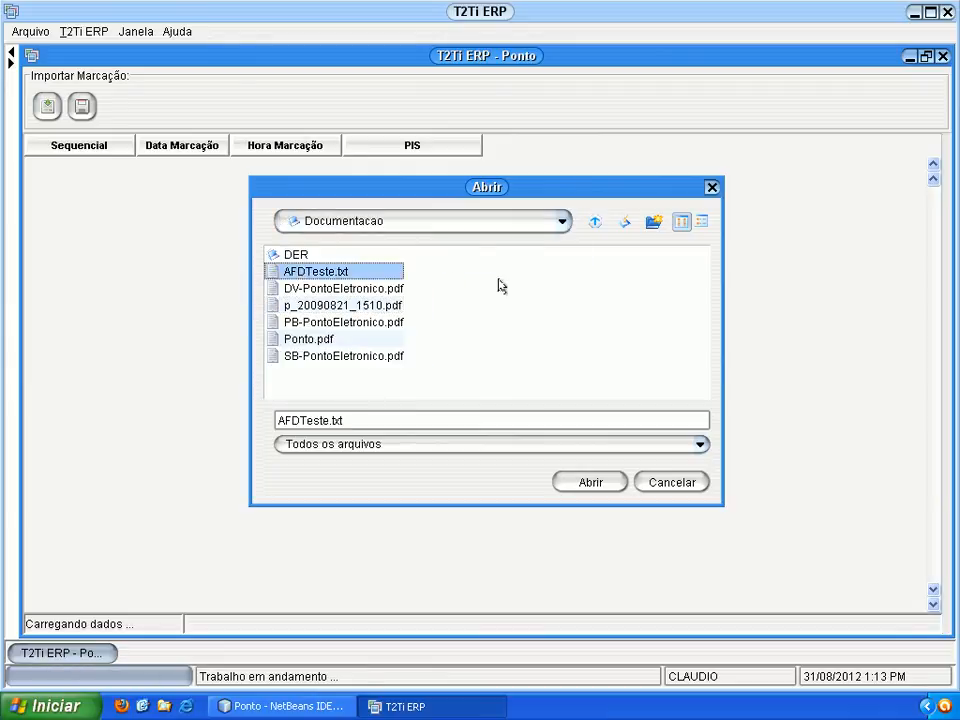
click(592, 482)
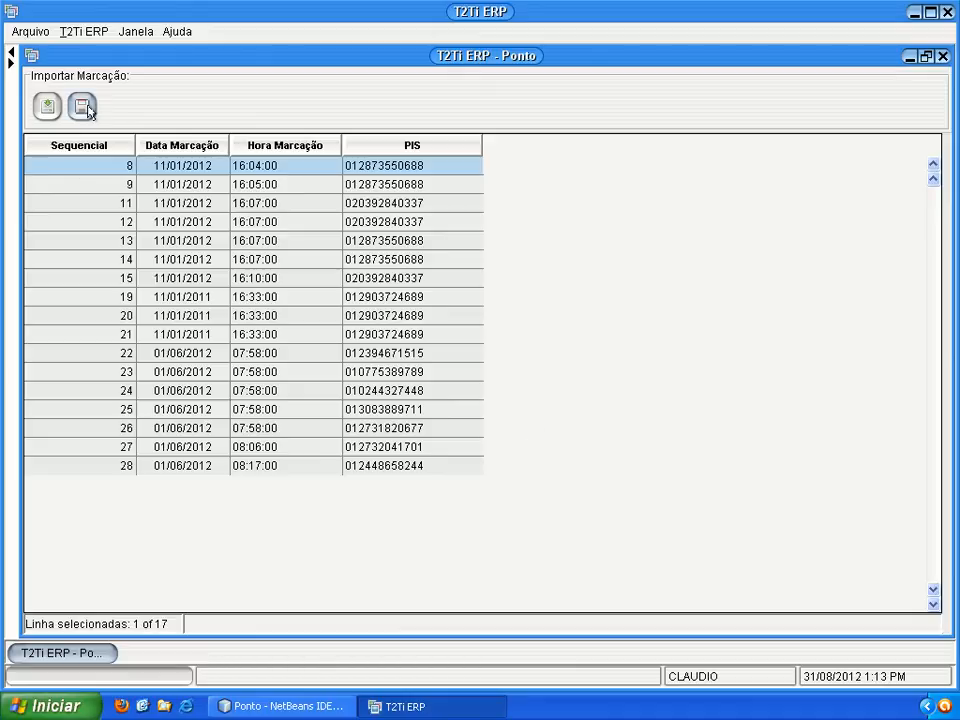
- Close the Importar Marcação window and open the Consulta Marcacões / Gerar Arquivos function maximized with the function tree hidden
double_click(570, 64)
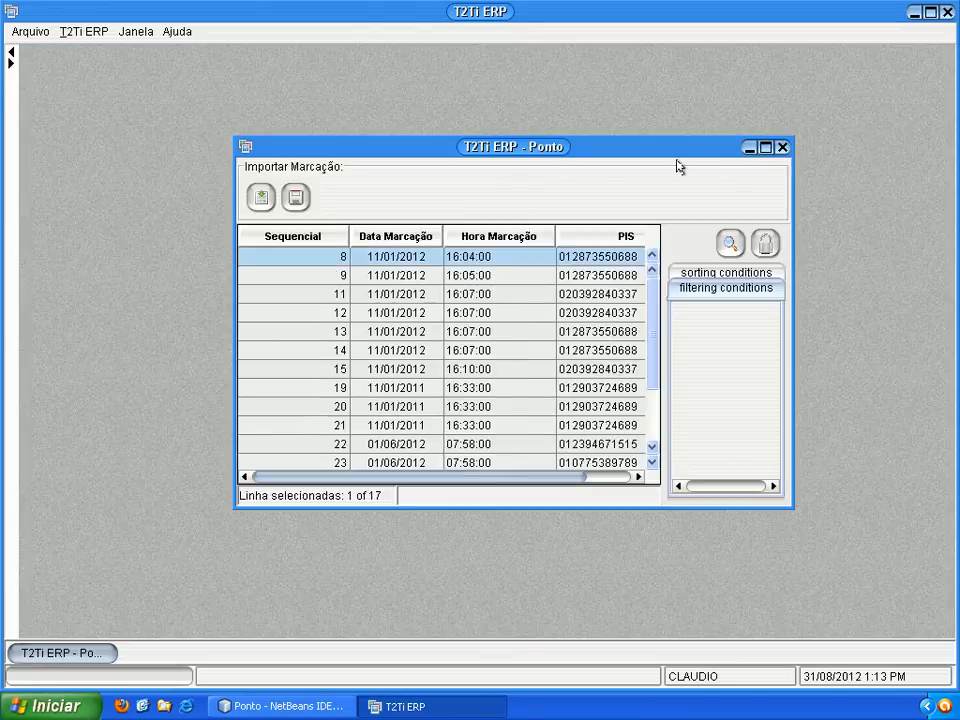
click(782, 148)
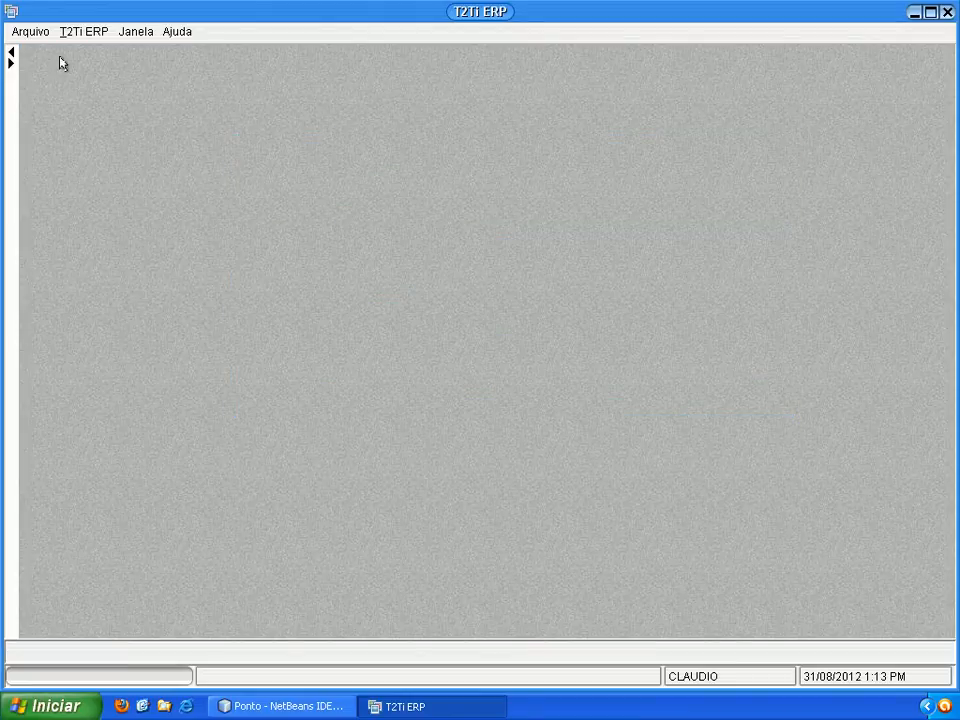
click(11, 61)
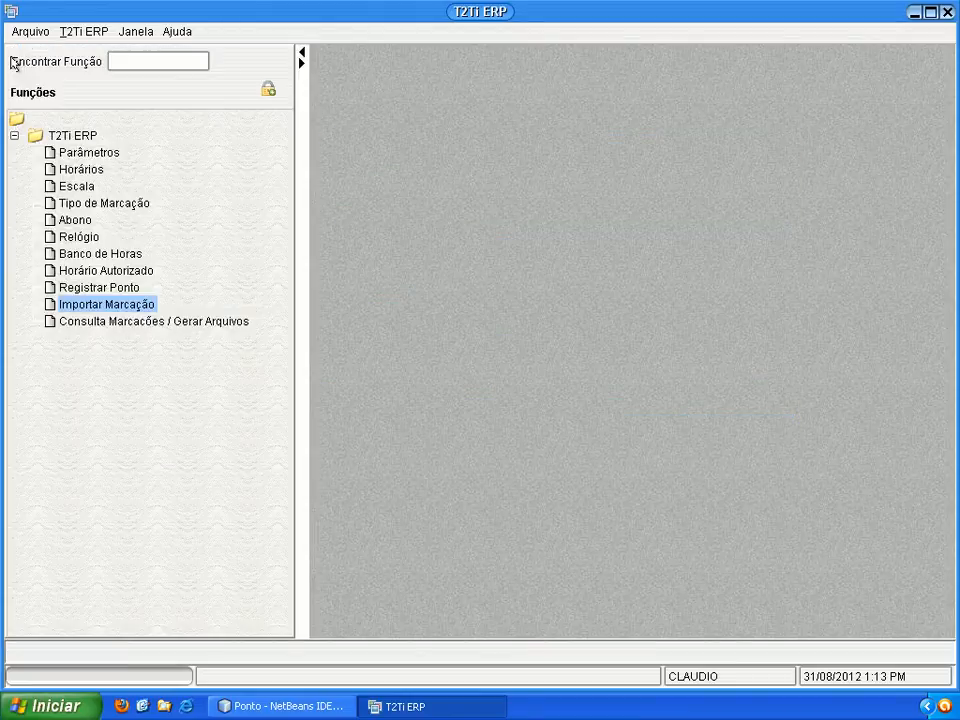
double_click(97, 321)
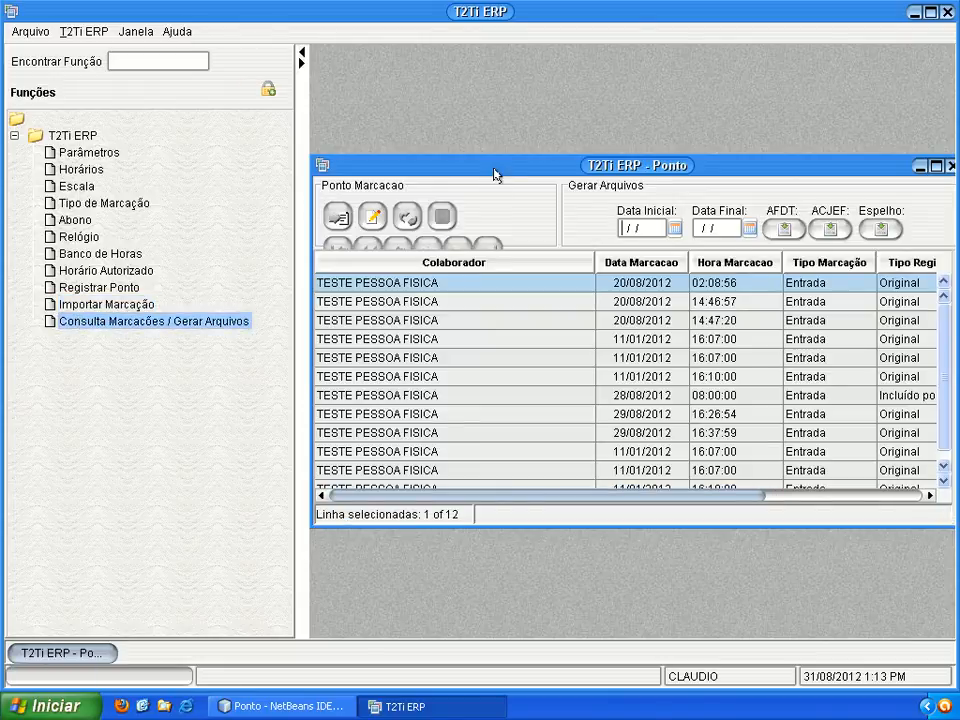
double_click(493, 169)
click(302, 54)
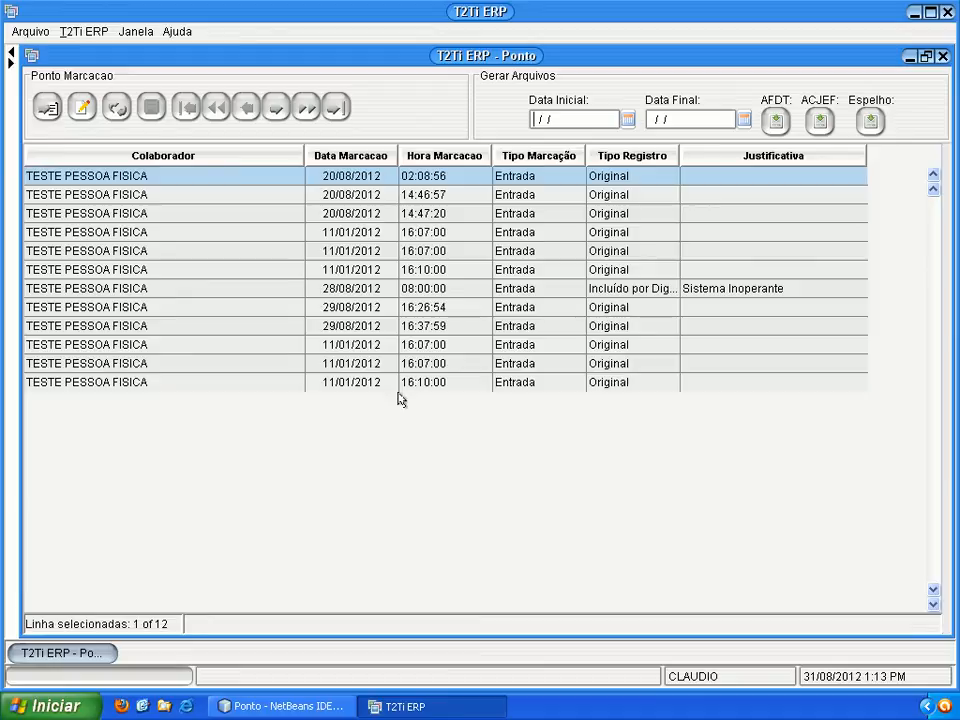
- Generate the AFDT file for the period 01/01/2012 to 31/01/2012 as afdt.txt in Meus documentos
text(01)
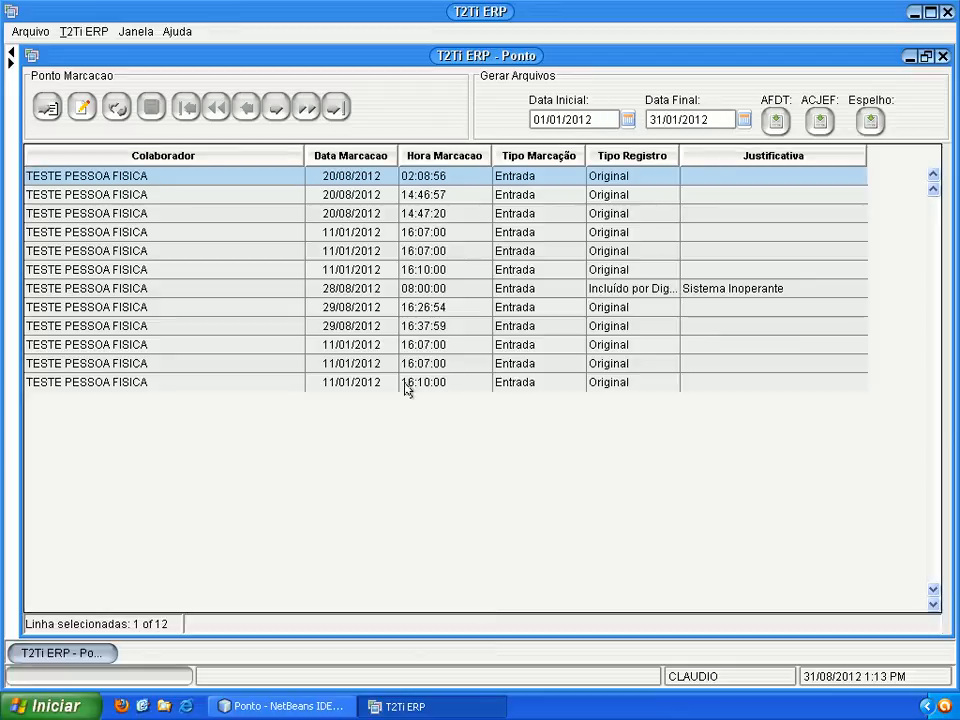
click(776, 121)
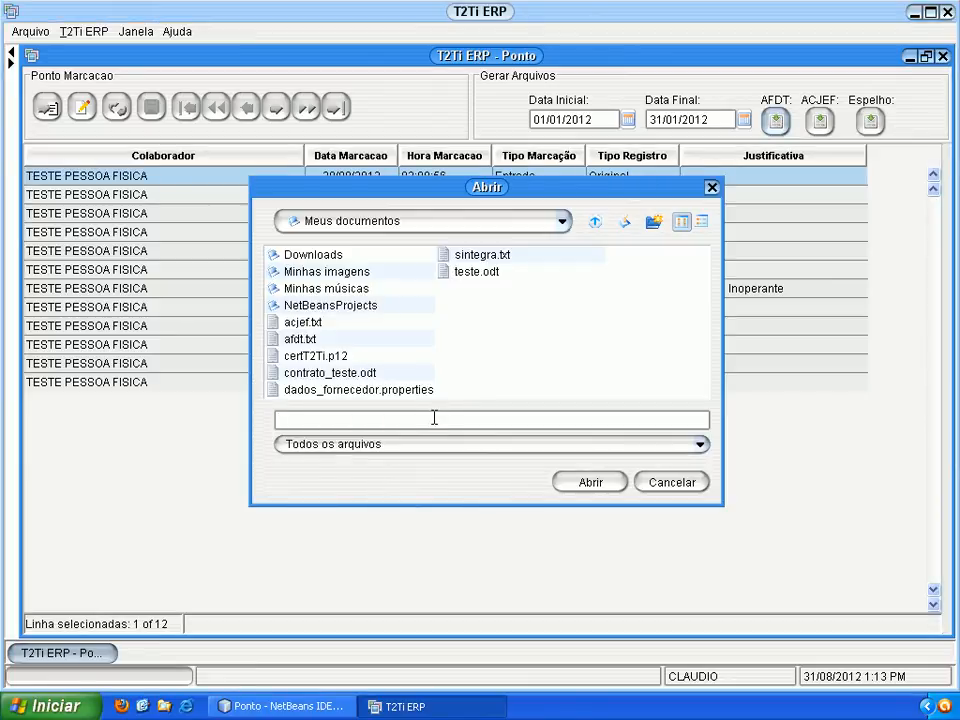
text(afdt.txt)
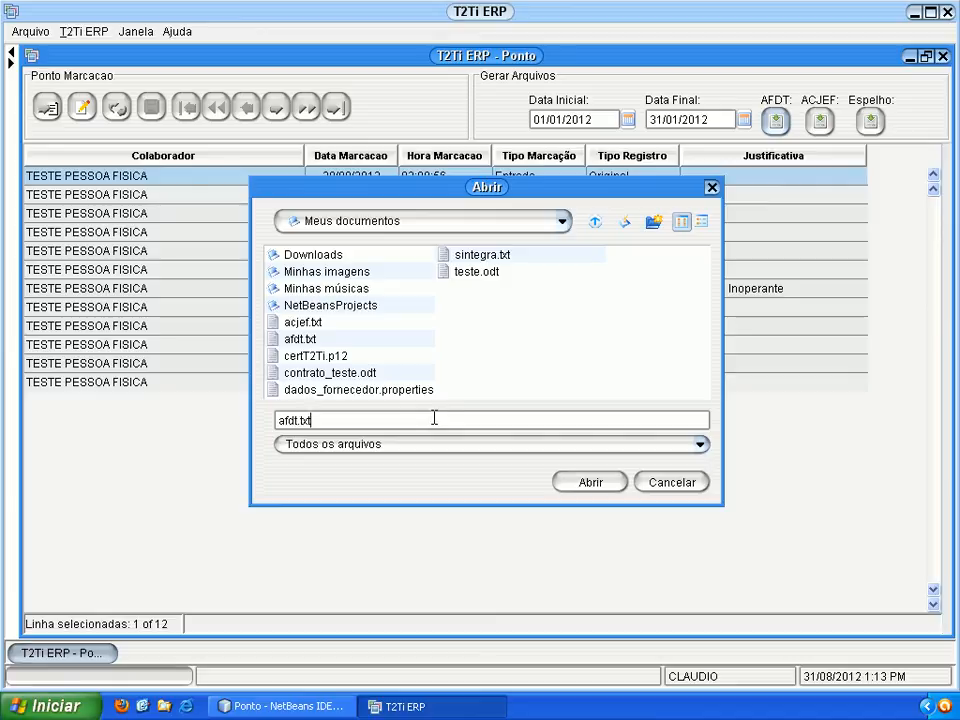
click(565, 481)
click(474, 374)
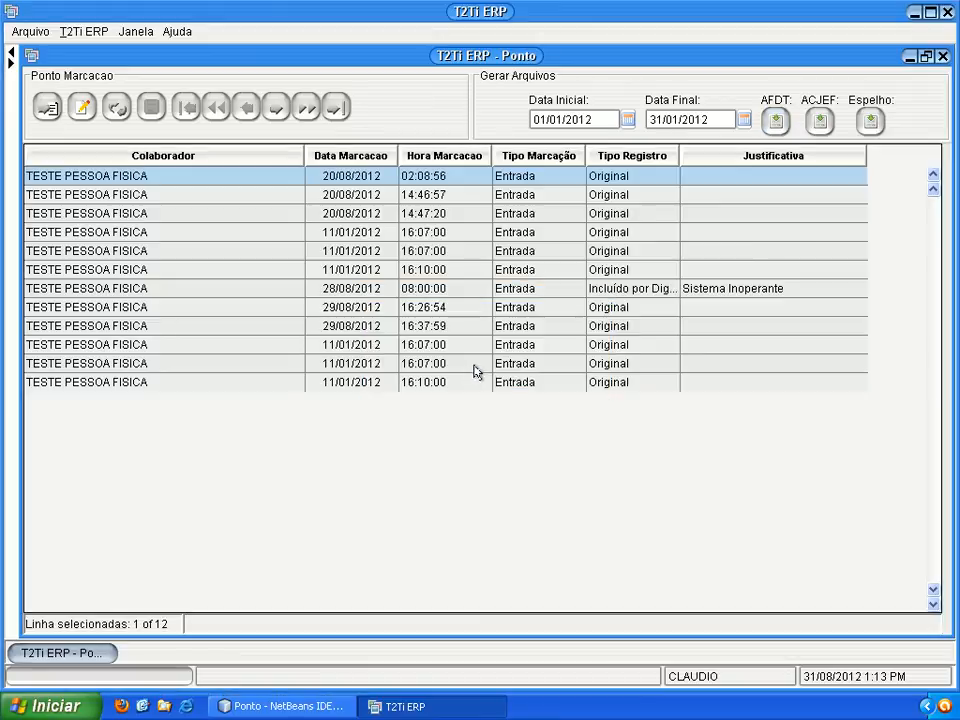
- Generate the ACJEF file for the same period as acjef.txt in Meus documentos
click(818, 122)
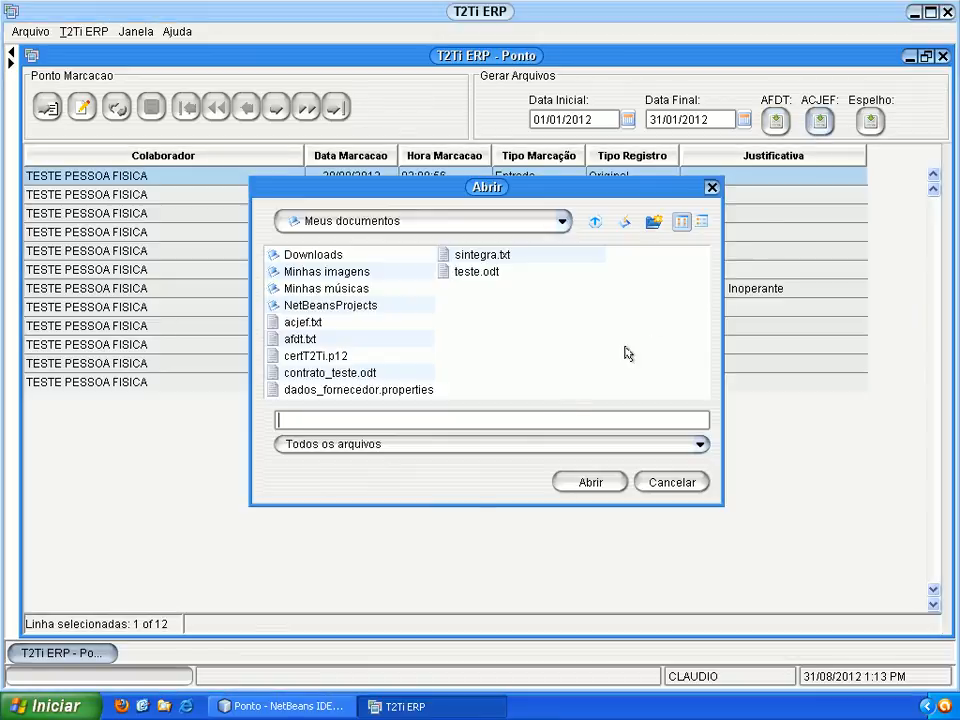
text(acjef.txt)
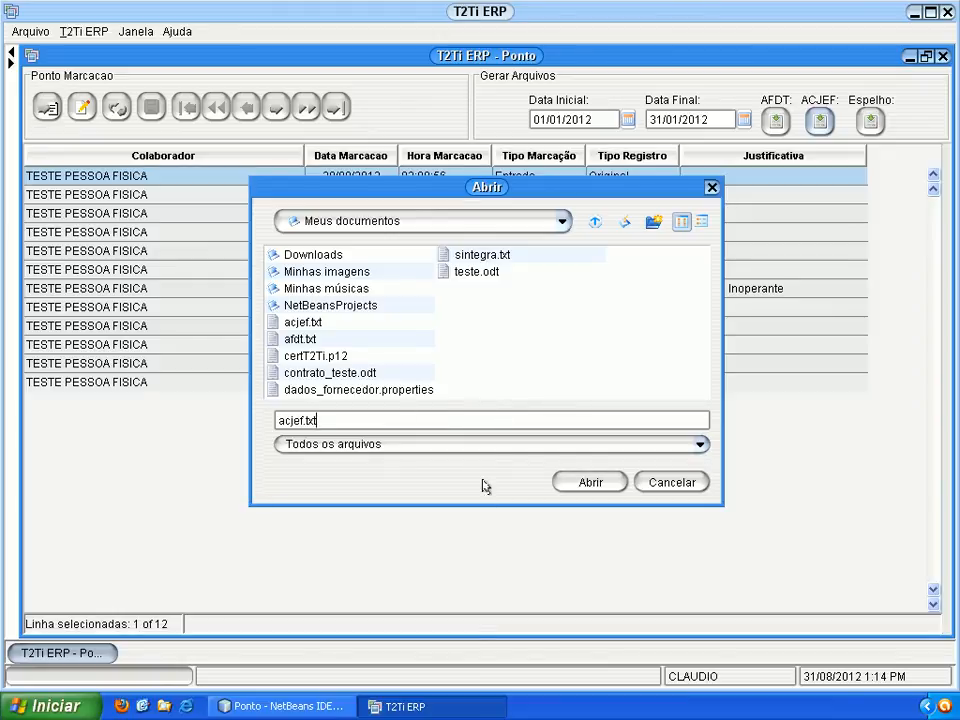
click(584, 488)
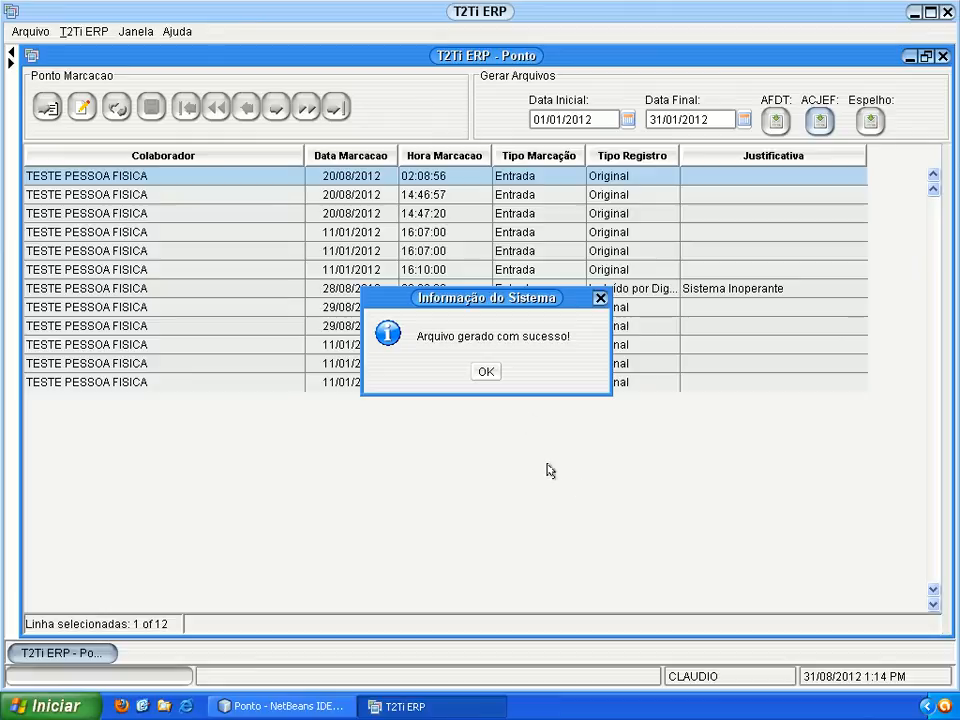
click(486, 372)
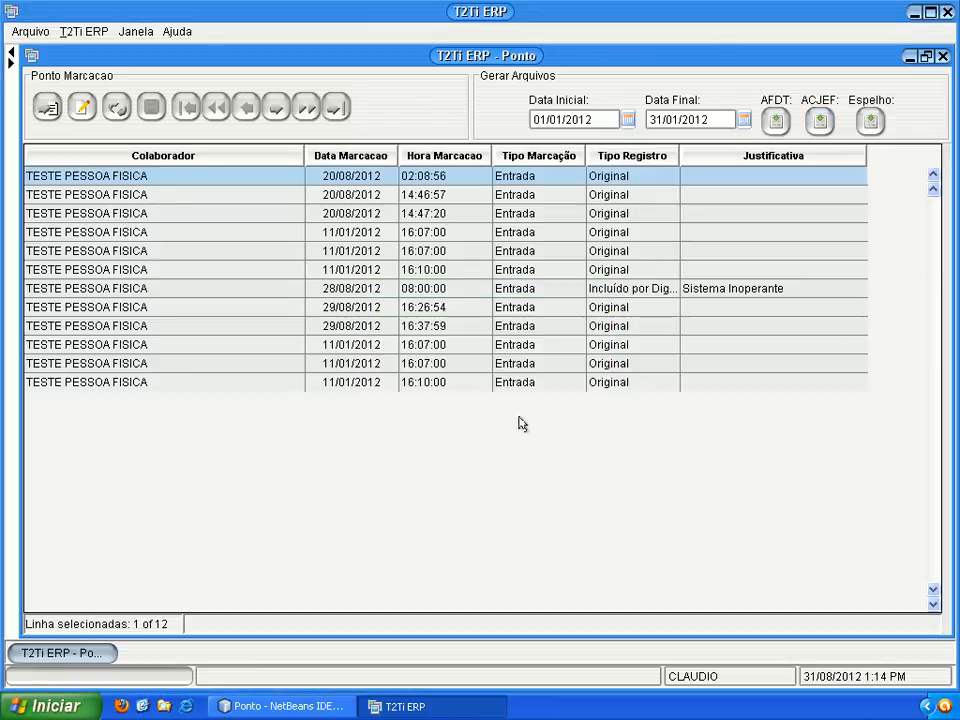
- Switch to Windows Explorer's Meus documentos folder, open acjef.txt in Notepad++, and examine its generated lines
click(164, 706)
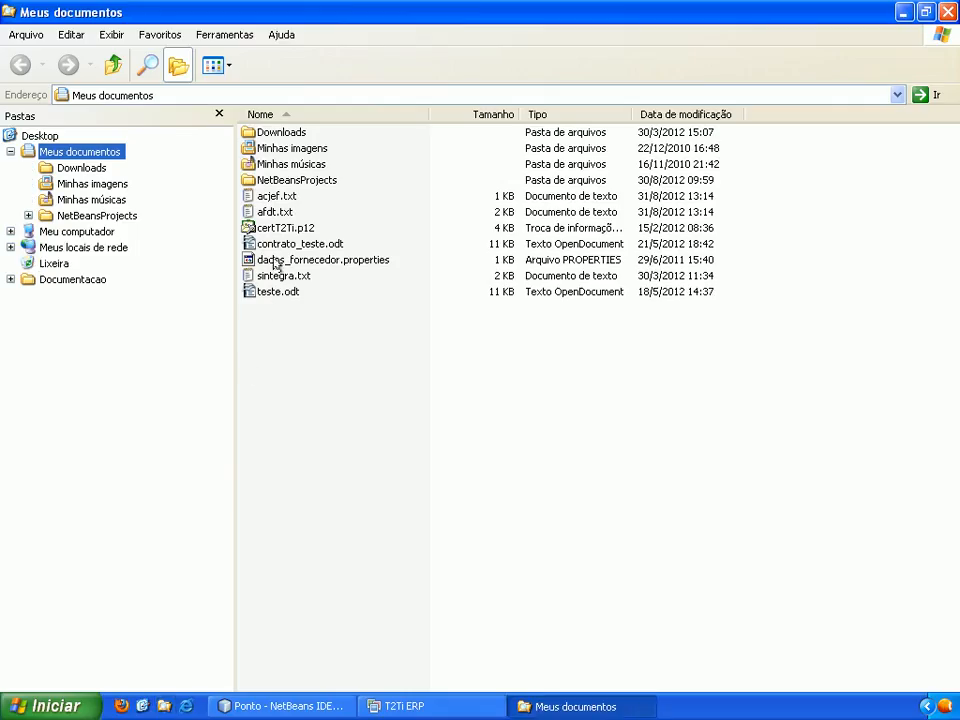
right_click(283, 203)
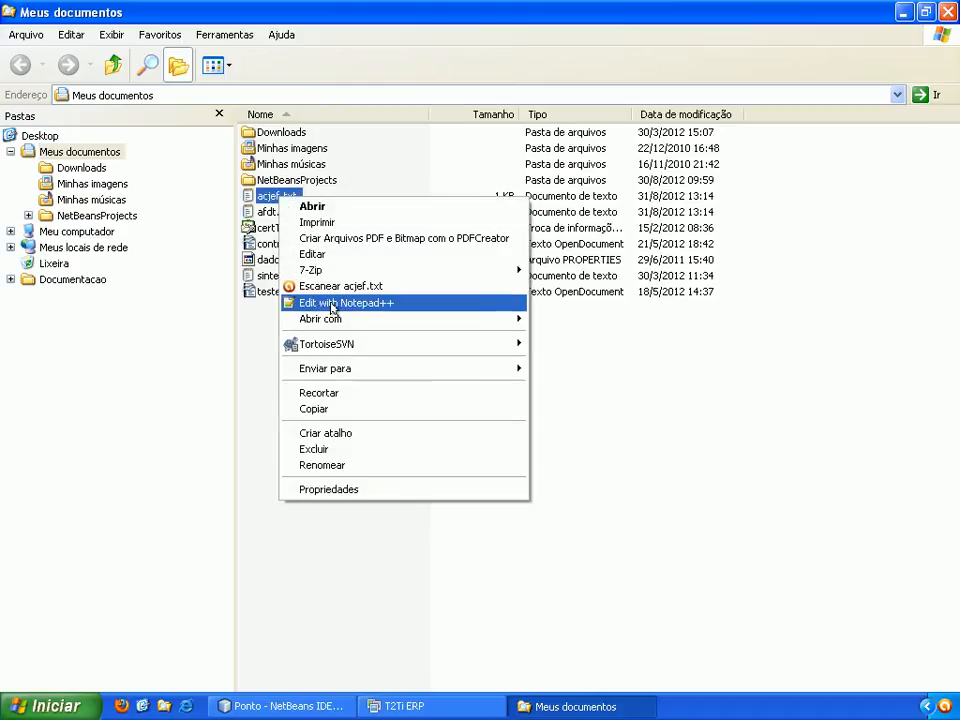
click(340, 302)
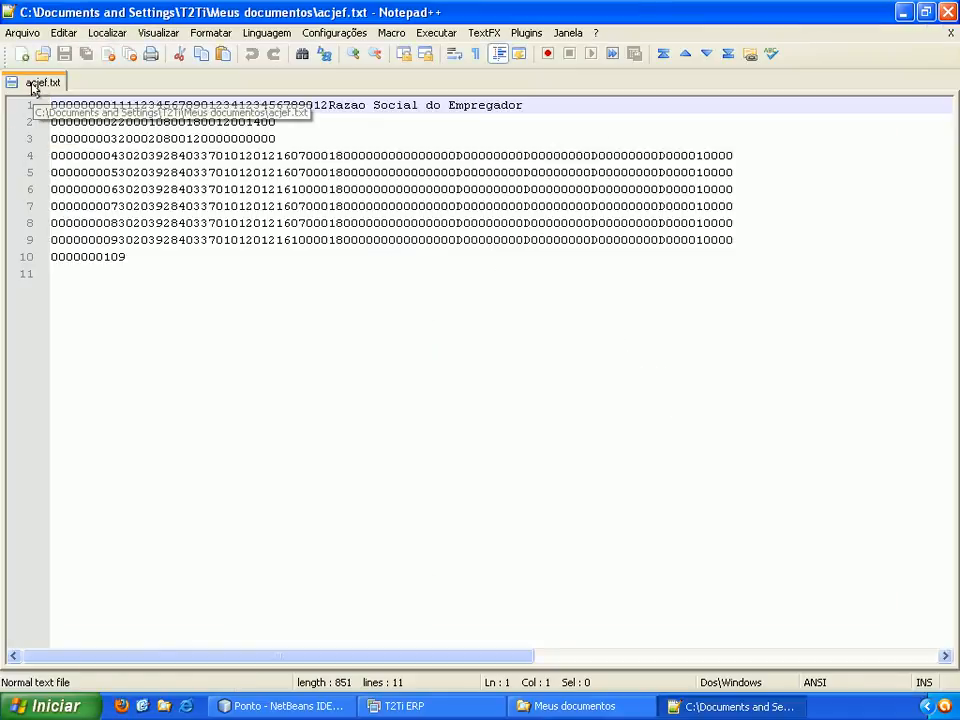
drag(137, 259, 20, 103)
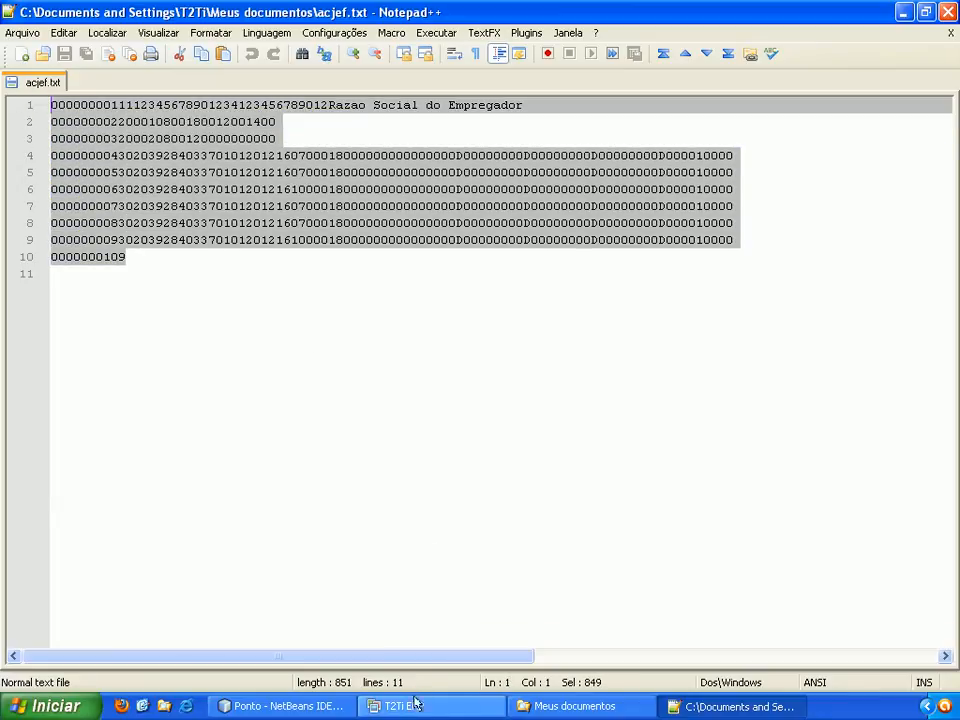
- Return to the Meus documentos folder, open afdt.txt in Notepad++, and examine its generated lines
click(540, 705)
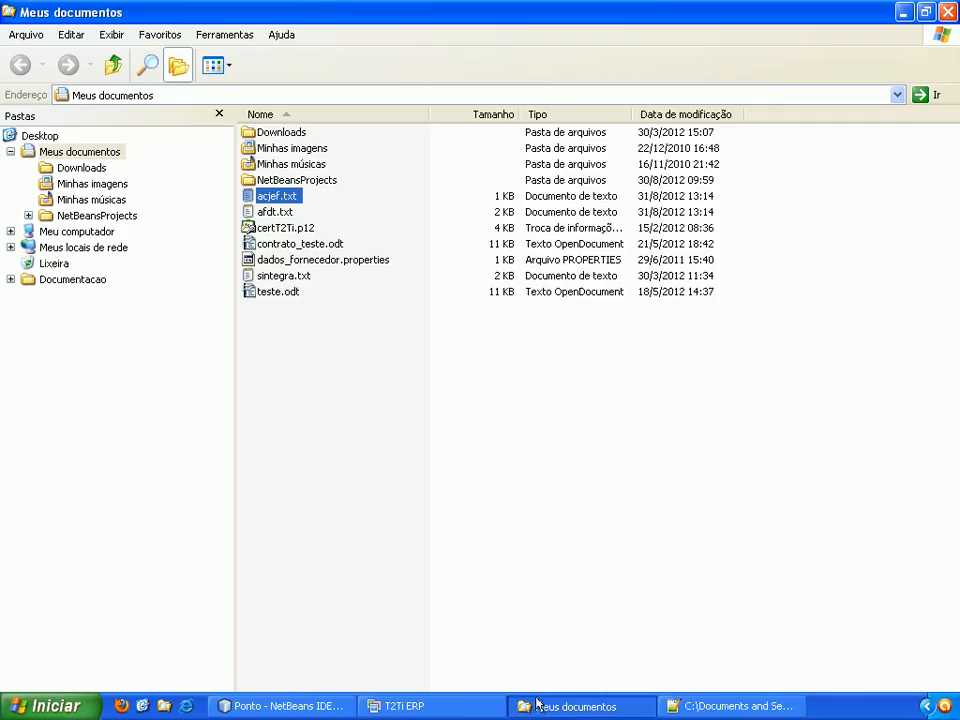
click(270, 214)
right_click(271, 213)
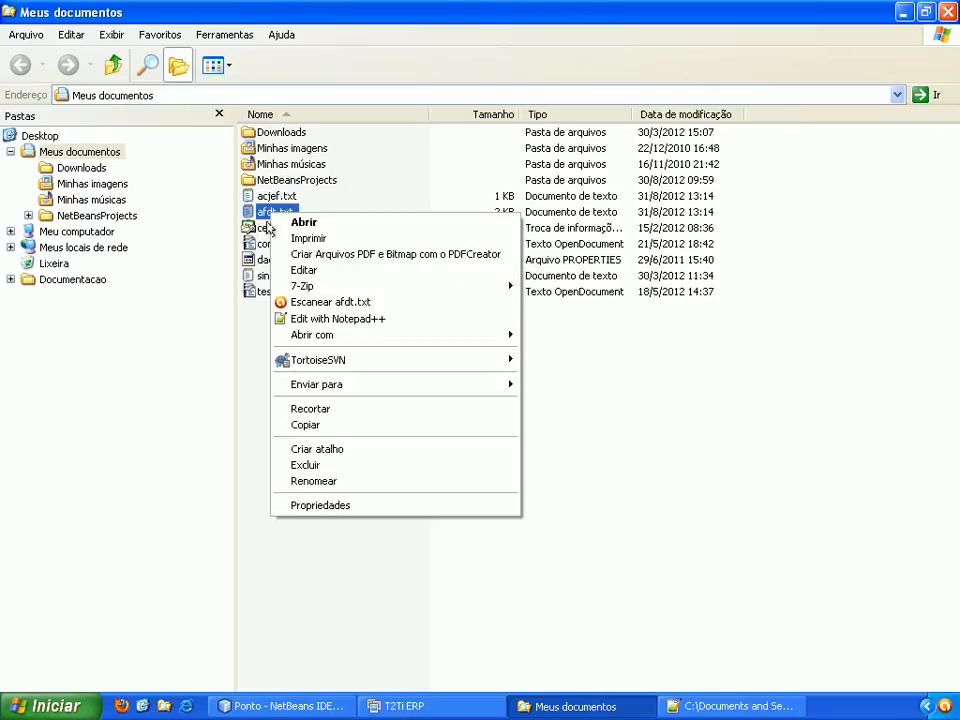
click(378, 320)
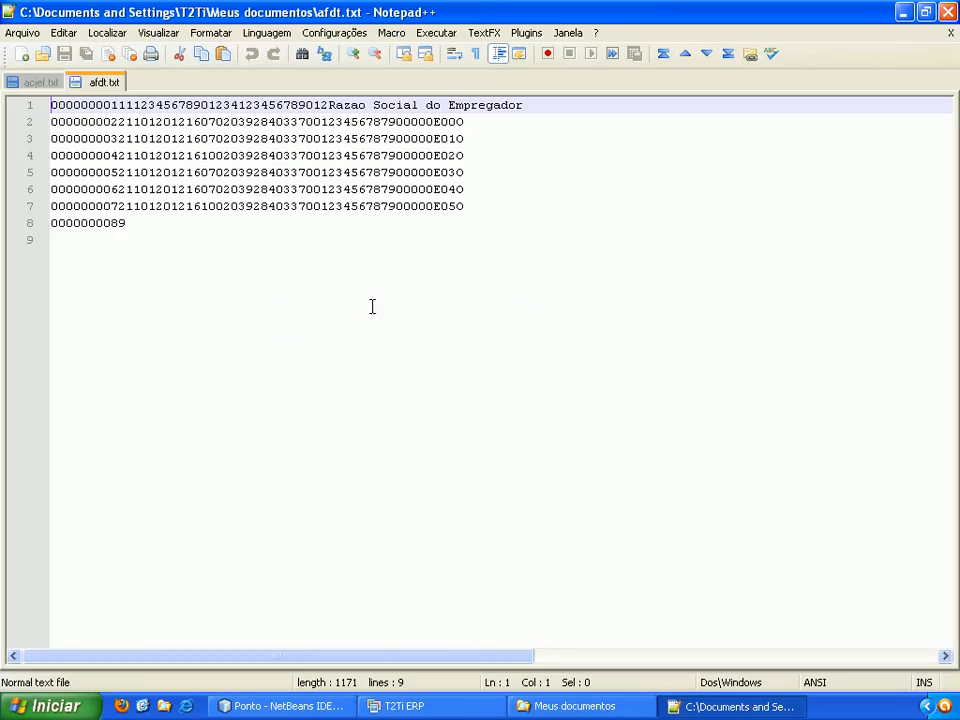
drag(135, 223, 39, 105)
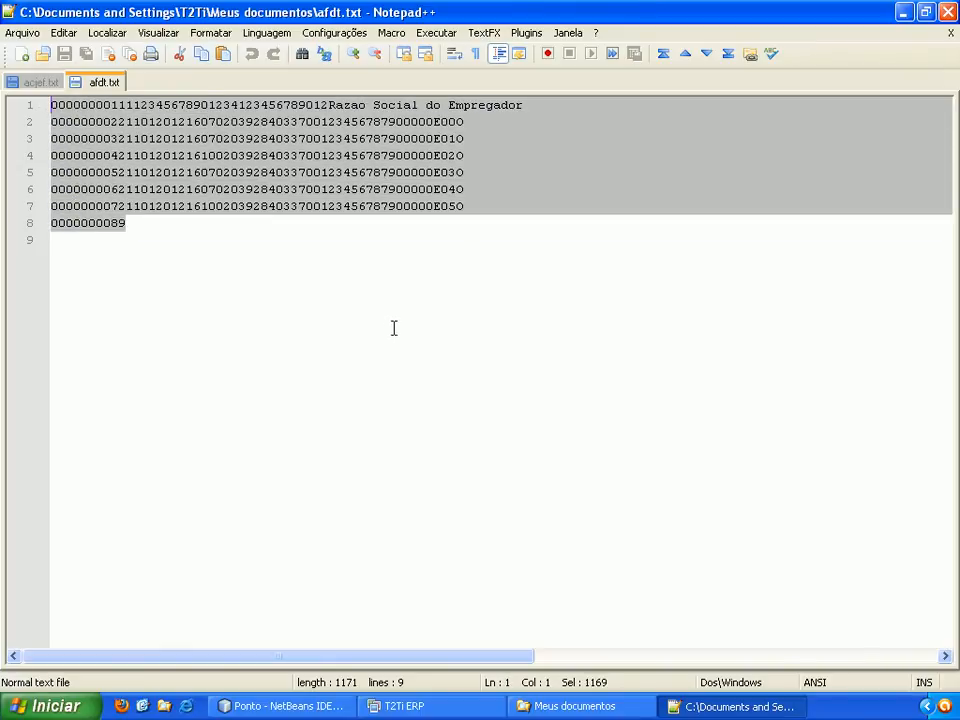
- Switch back to T2Ti ERP, put the fourth clock record in edit mode, and examine its editable time, Tipo Marcação and Tipo Registro fields
click(400, 706)
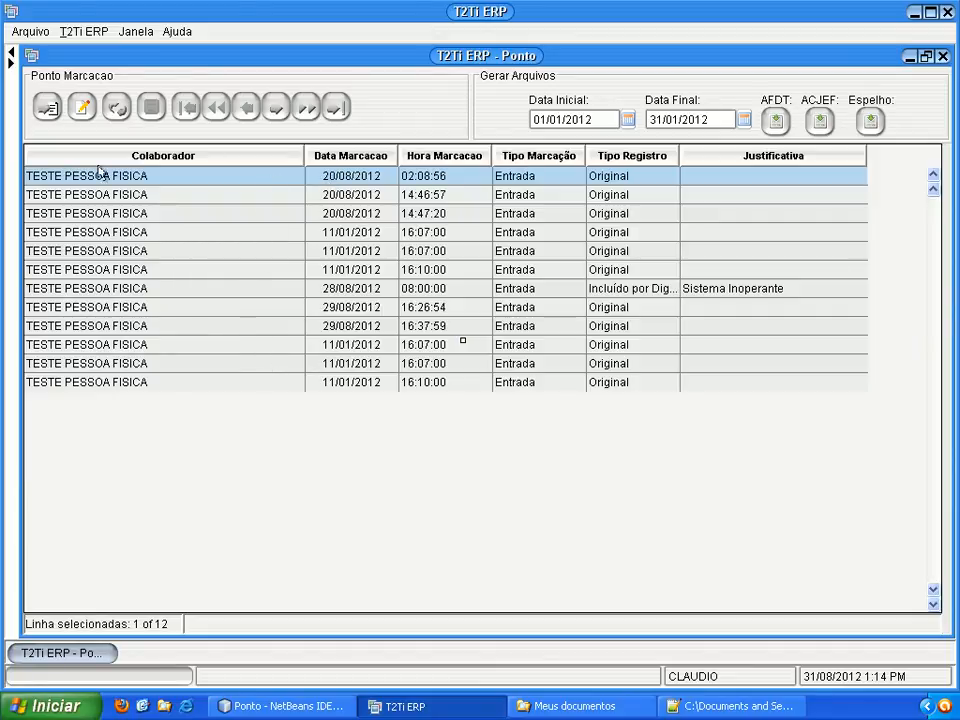
click(139, 236)
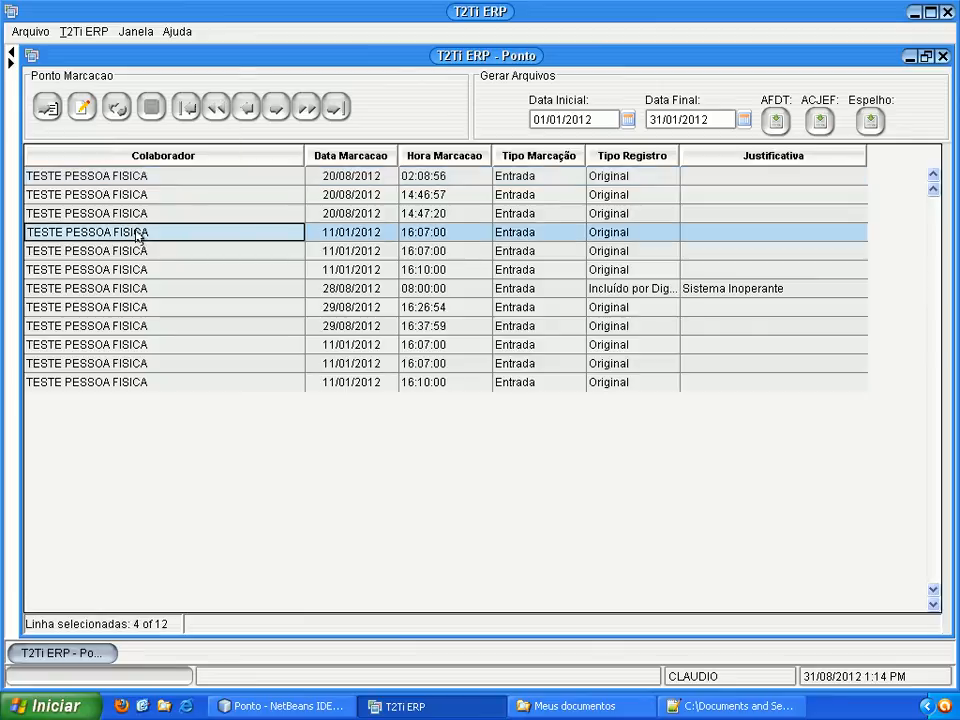
click(82, 107)
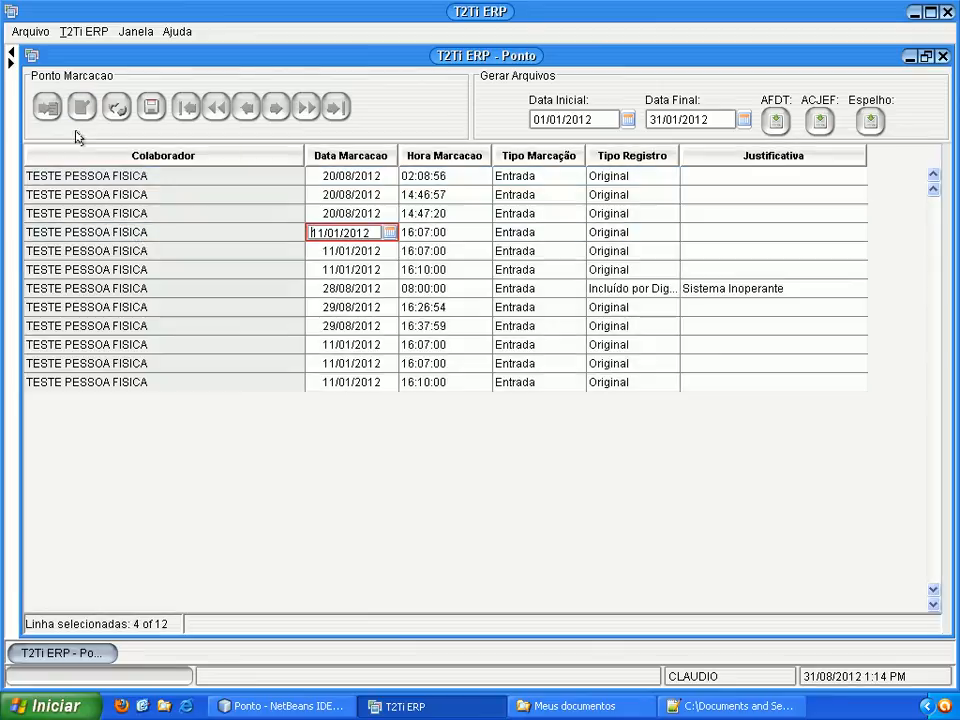
click(421, 221)
click(423, 229)
click(515, 235)
click(574, 232)
click(620, 236)
click(639, 248)
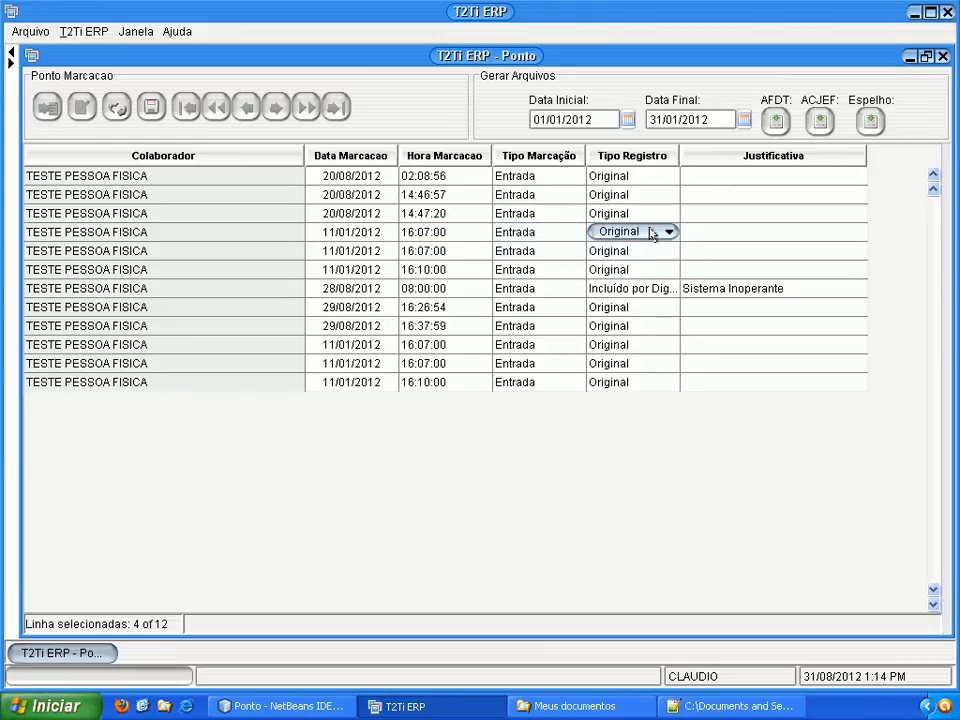
- Discard the clock record edit, reload the data, then close the list window and show the function tree again
click(117, 107)
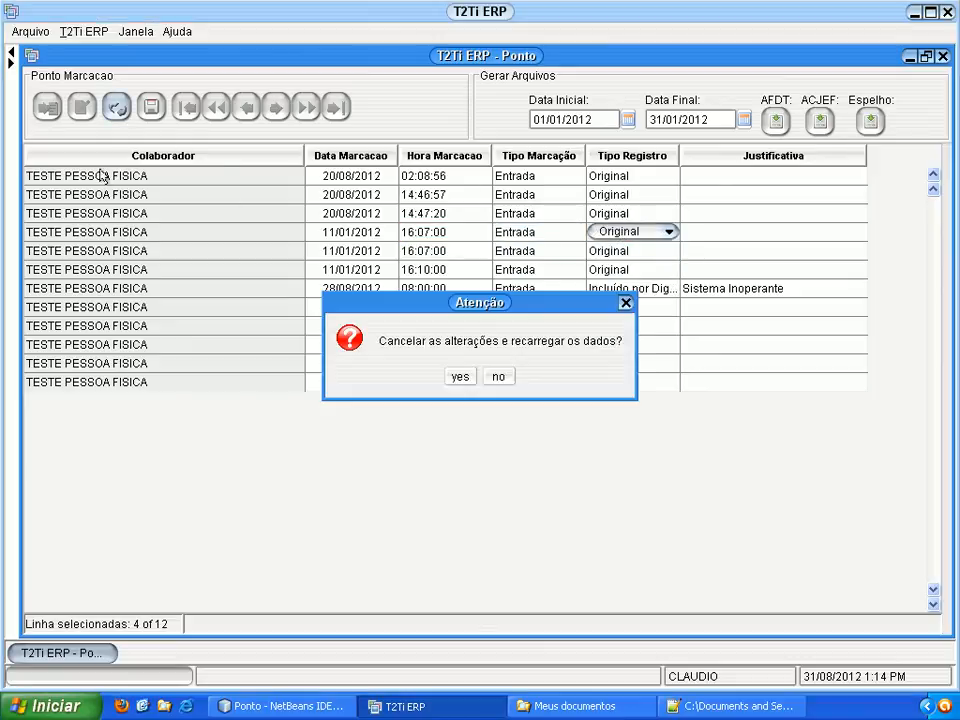
click(461, 377)
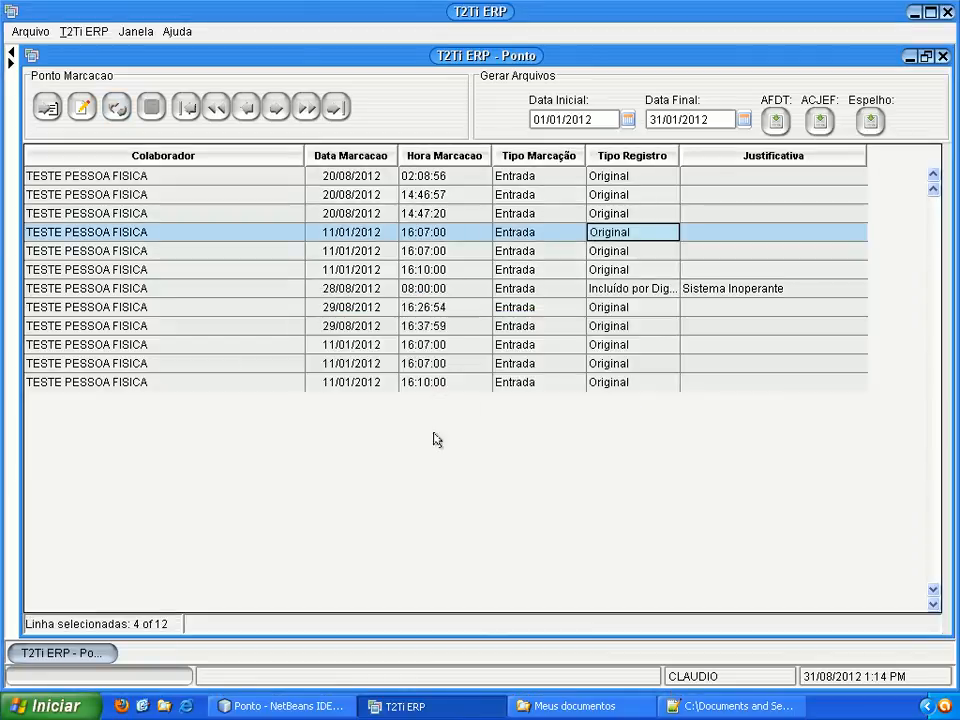
click(942, 56)
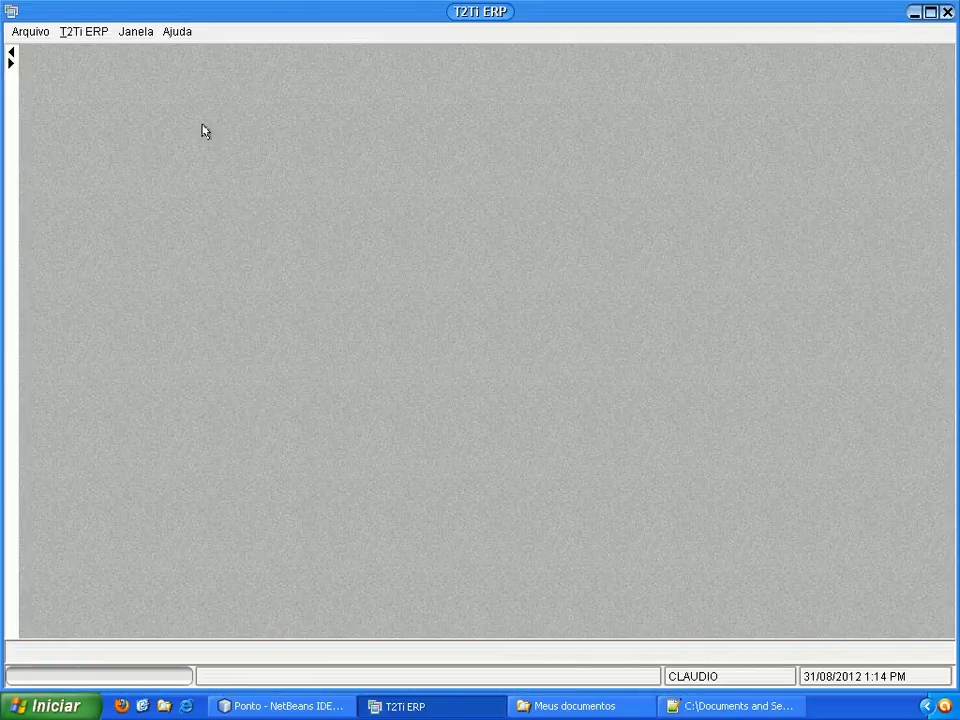
click(12, 61)
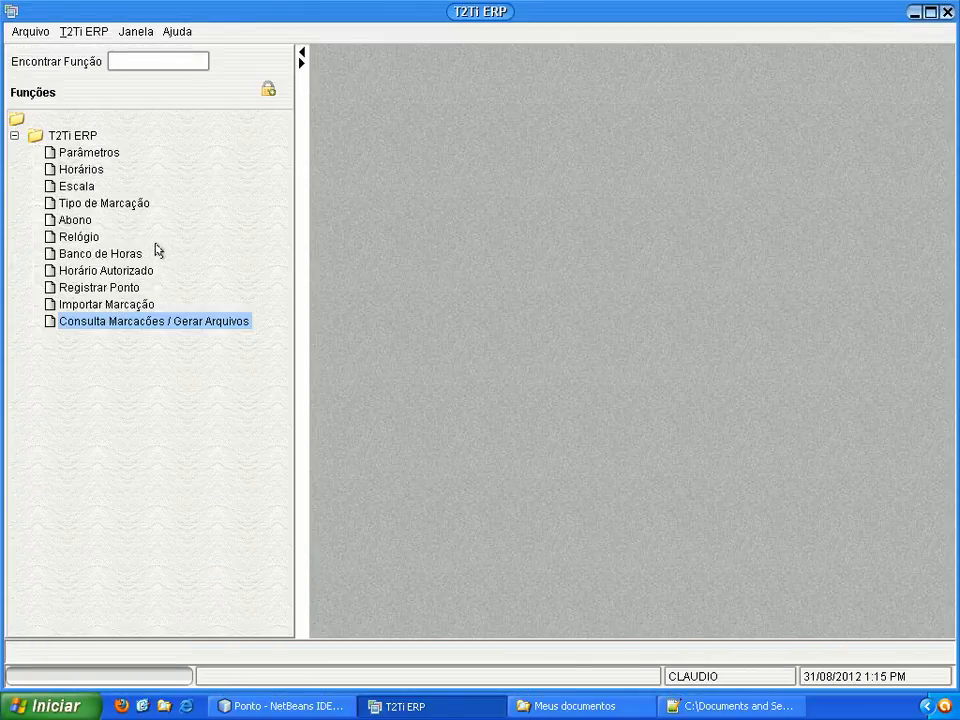